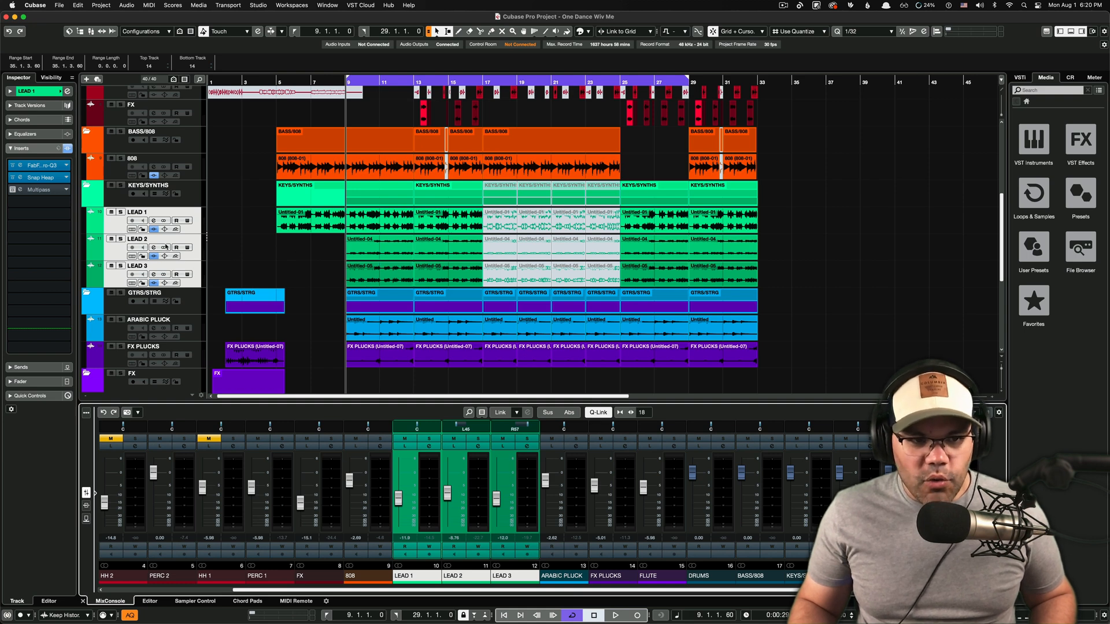
Audition the soloed KEYS/SYNTHS folder with the inserts on LEAD 1, LEAD 2 and LEAD 3 bypassed
{"action": "left_click", "coordinate": [153, 229]}
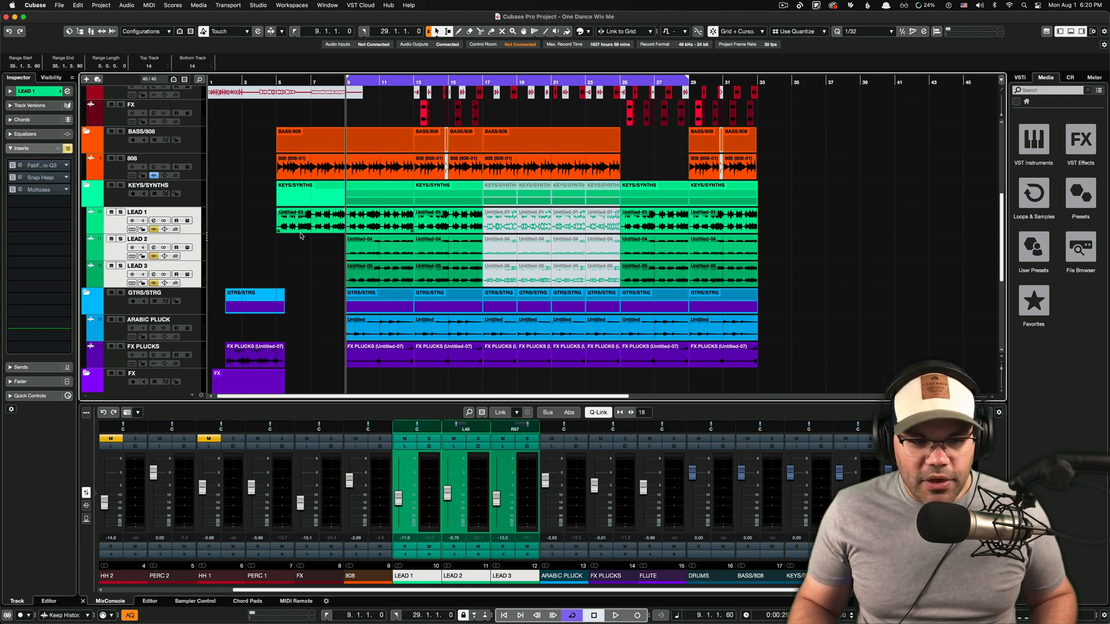
{"action": "left_click", "coordinate": [200, 229]}
{"action": "left_click", "coordinate": [121, 186]}
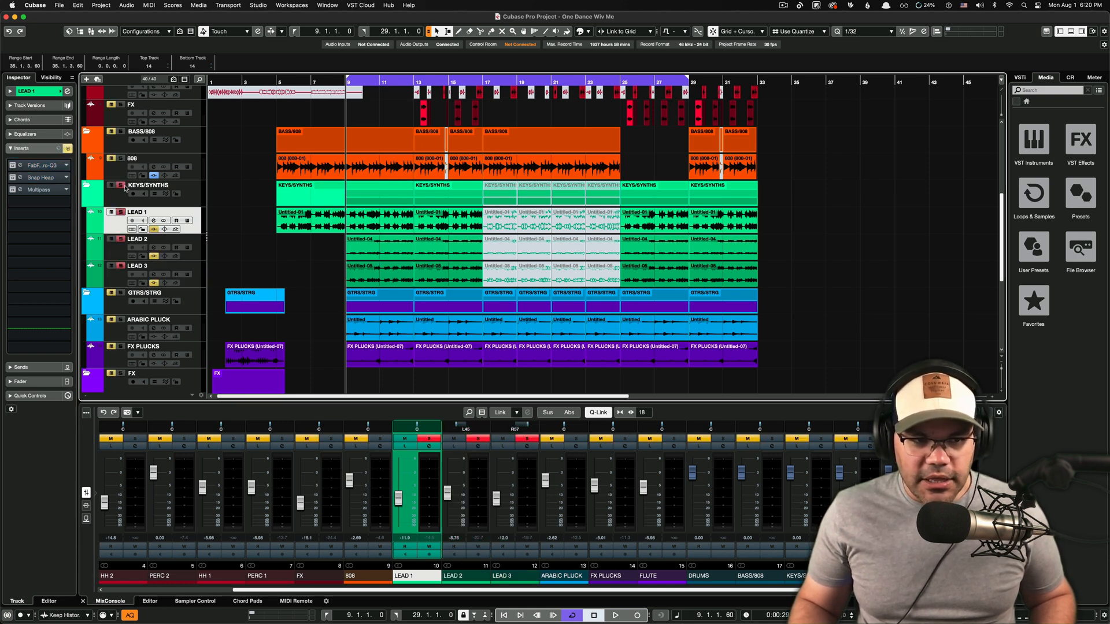
{"action": "key", "text": "space"}
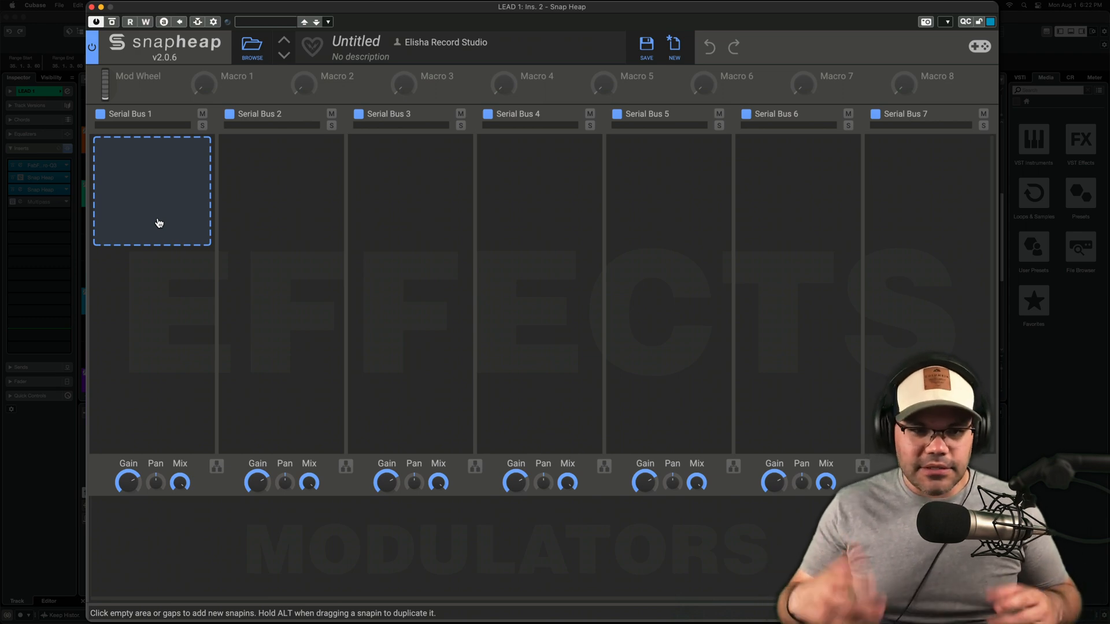
Add a 3-Band EQ to Serial Bus 1, a Chorus to Serial Bus 2 and a Filter to Serial Bus 3
{"action": "left_click", "coordinate": [153, 195]}
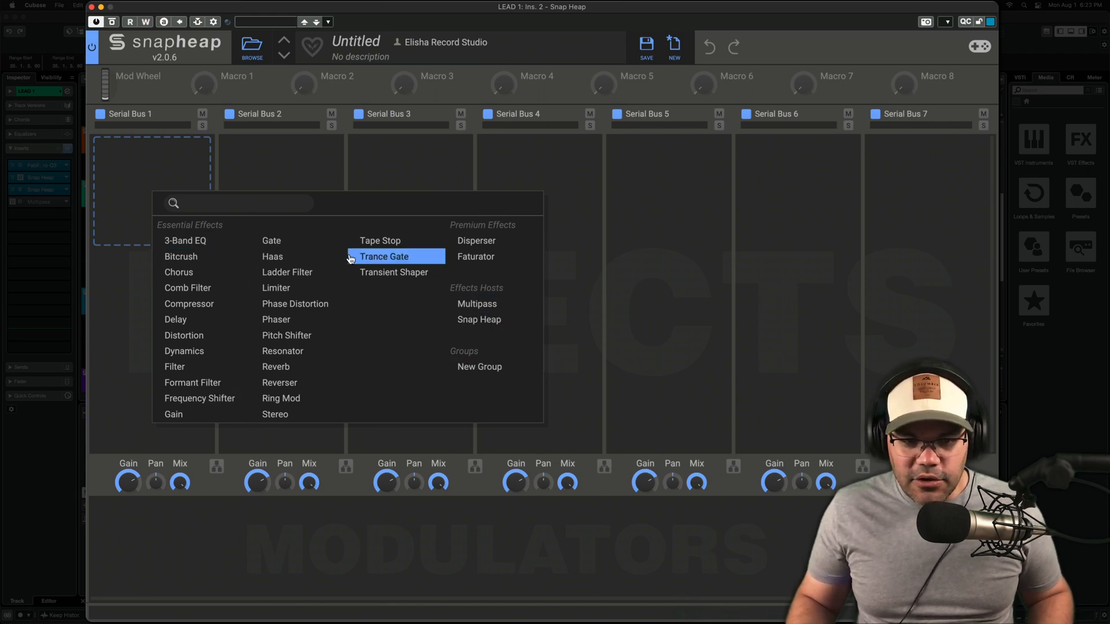
{"action": "left_click", "coordinate": [191, 245]}
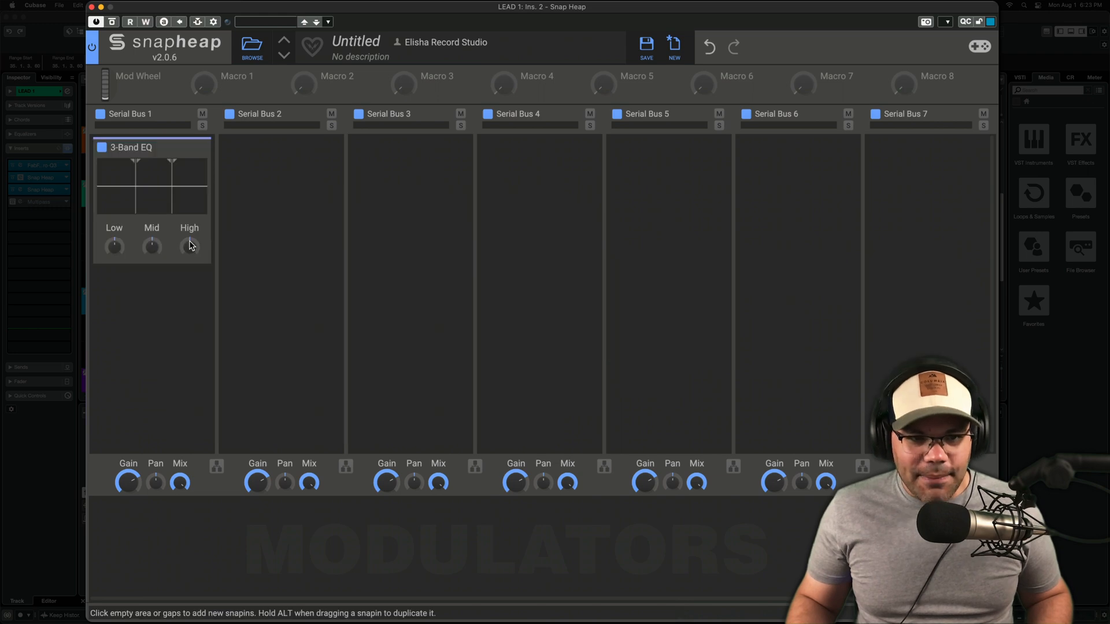
{"action": "left_click", "coordinate": [291, 191]}
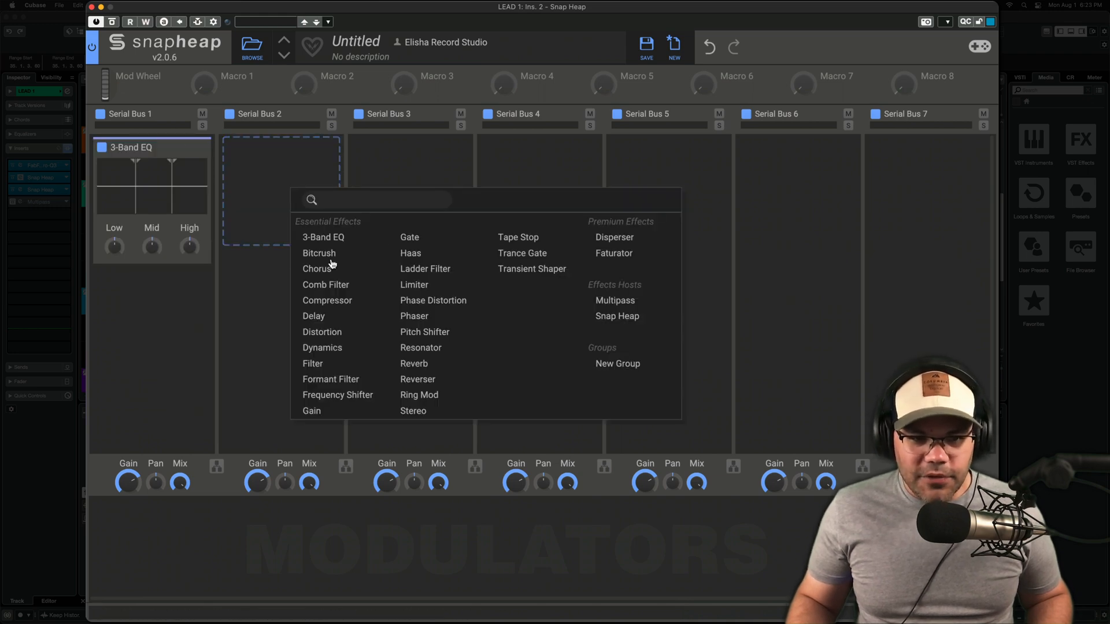
{"action": "left_click", "coordinate": [327, 269]}
{"action": "left_click", "coordinate": [408, 173]}
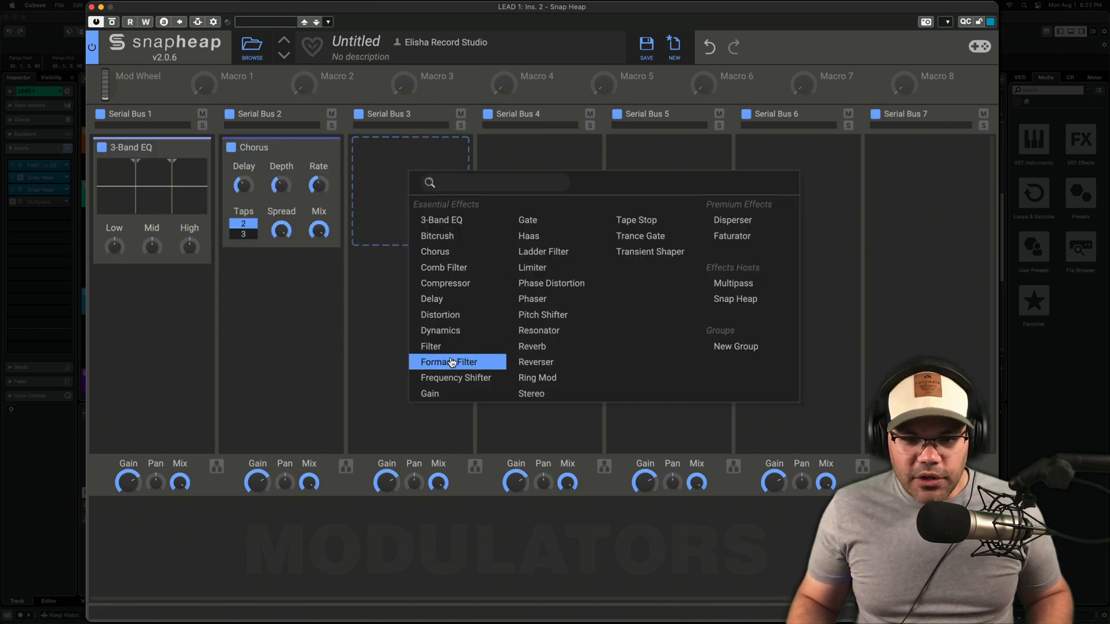
{"action": "left_click", "coordinate": [448, 347]}
Add a Formant Filter to Serial Bus 4 and a Reverb to Serial Bus 5
{"action": "left_click", "coordinate": [550, 155]}
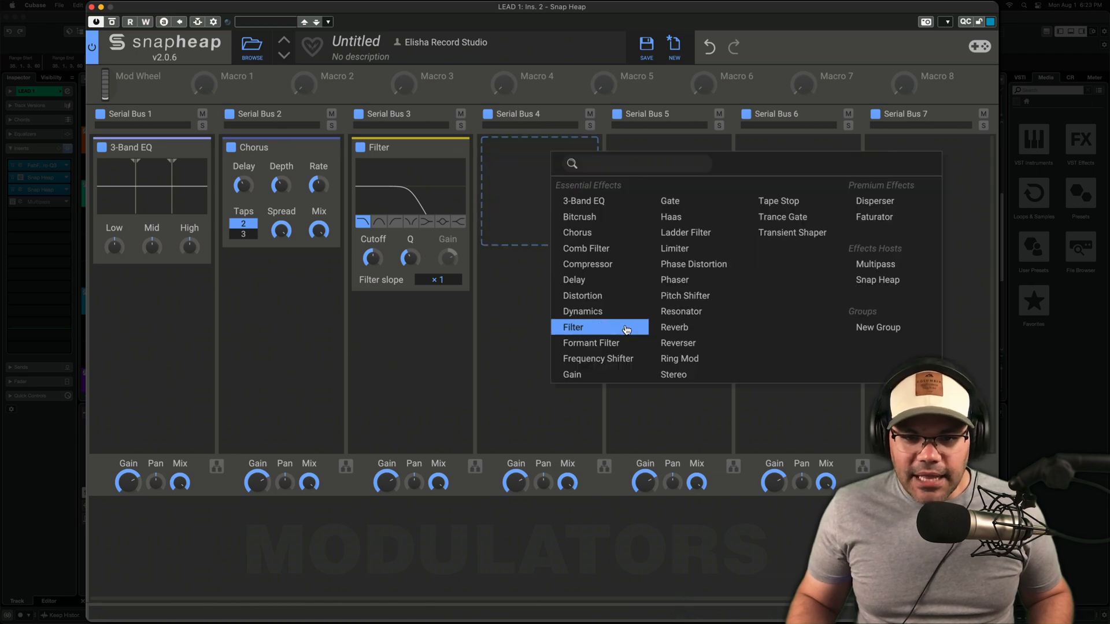
{"action": "left_click", "coordinate": [602, 342]}
{"action": "left_click", "coordinate": [665, 168]}
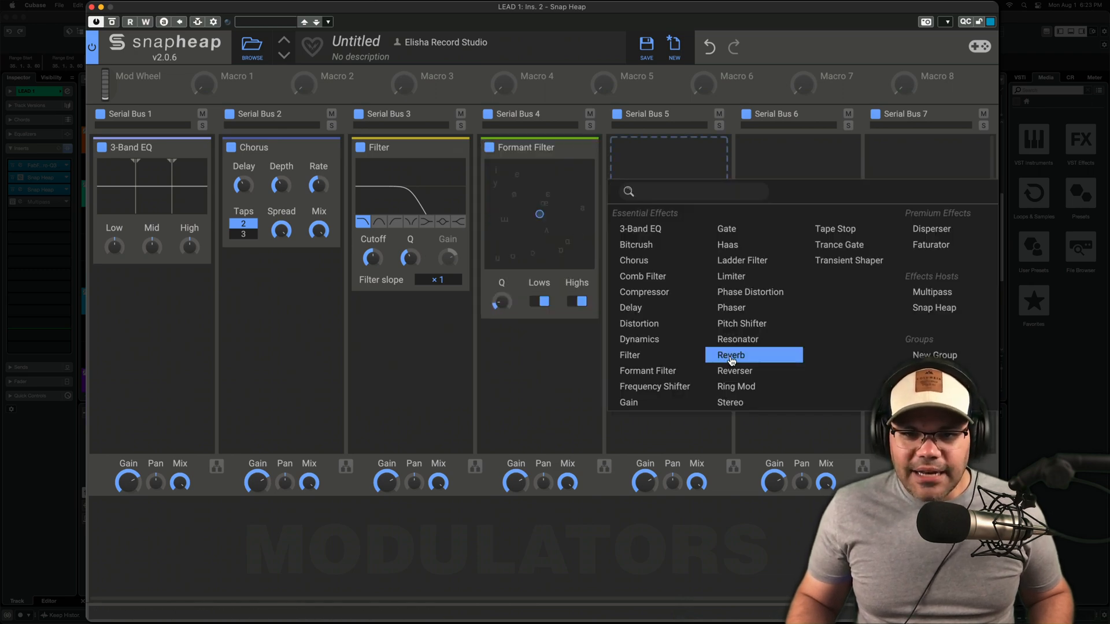
{"action": "left_click", "coordinate": [731, 355]}
{"action": "left_click", "coordinate": [783, 185]}
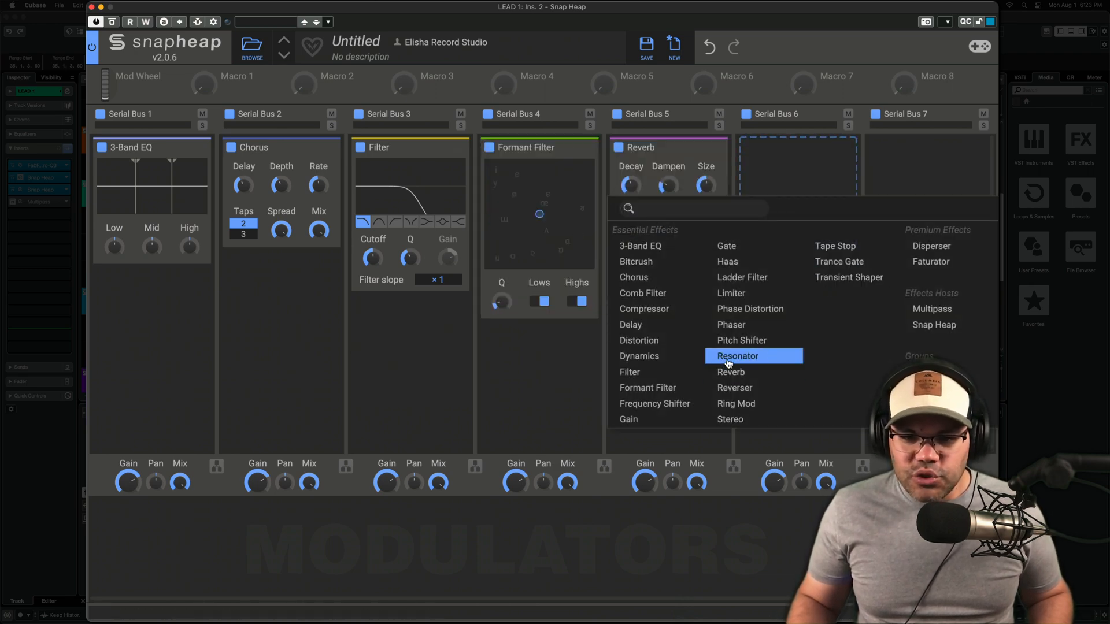
{"action": "left_click", "coordinate": [415, 379]}
Add a Compressor below the Filter on Serial Bus 3 and a Distortion below the Formant Filter on Serial Bus 4
{"action": "left_click", "coordinate": [427, 363]}
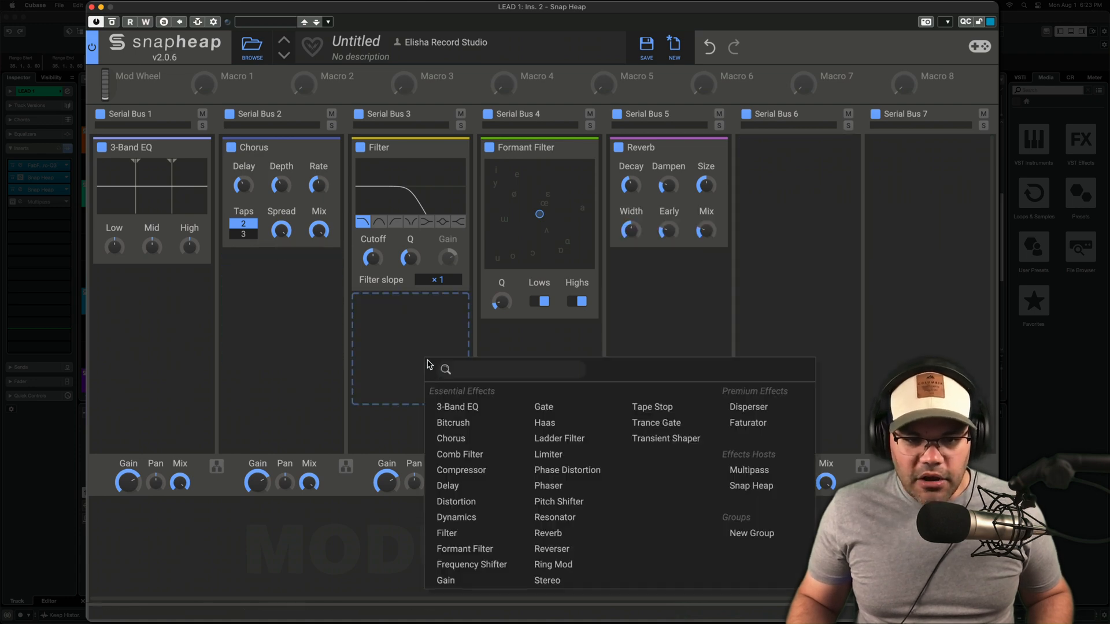
{"action": "left_click", "coordinate": [461, 470]}
{"action": "left_click", "coordinate": [549, 382]}
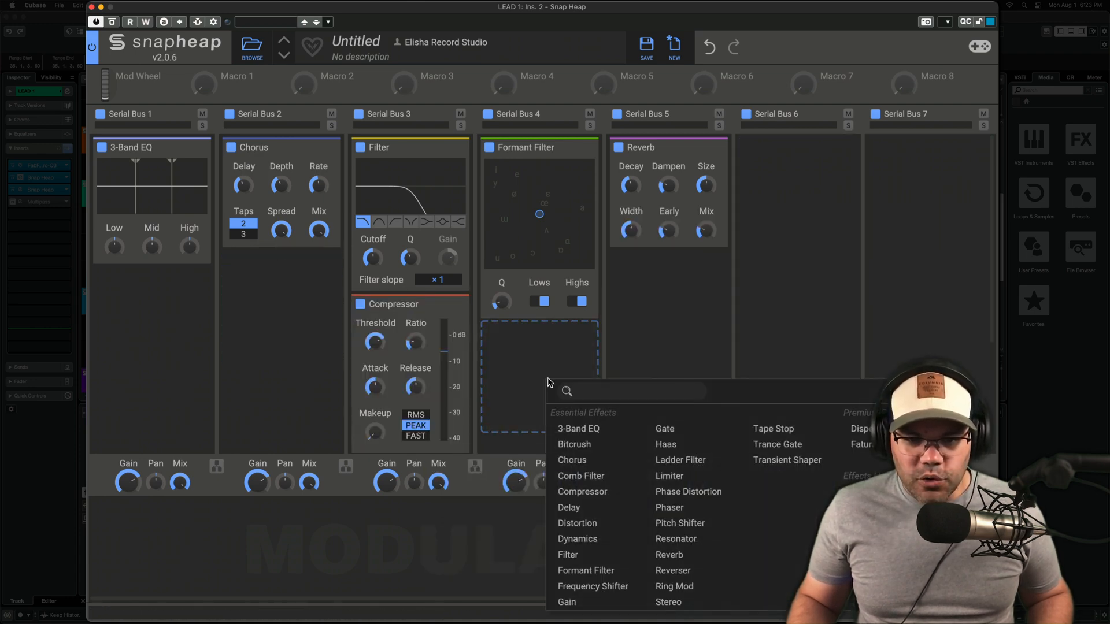
{"action": "left_click", "coordinate": [581, 525]}
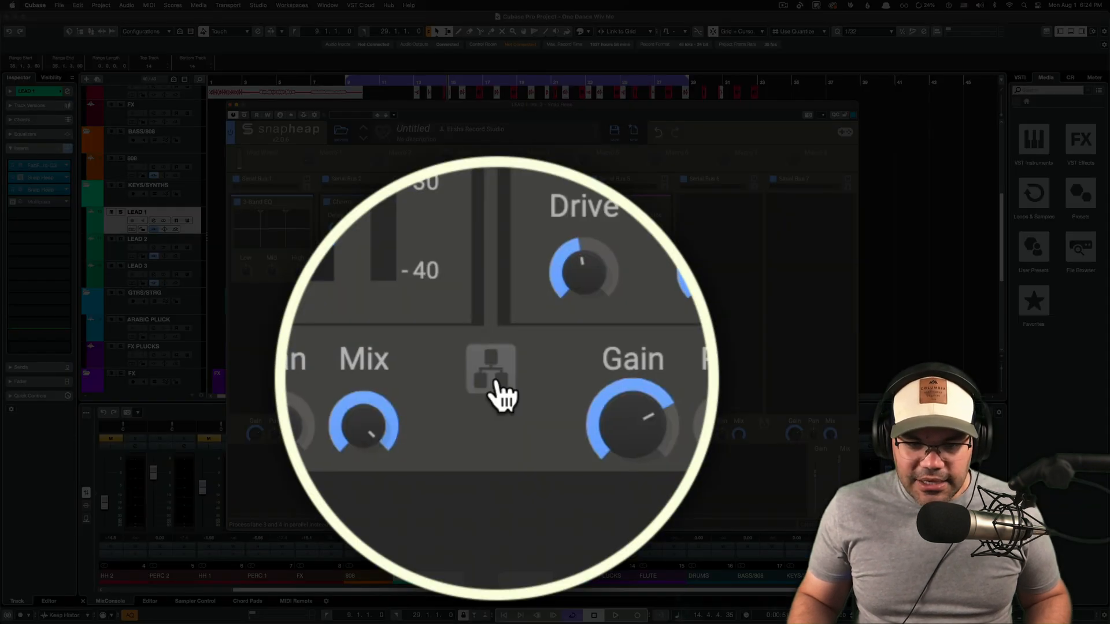
Try parallel processing for lanes 3 and 4 and for lanes 5 to 7
{"action": "left_click", "coordinate": [497, 427]}
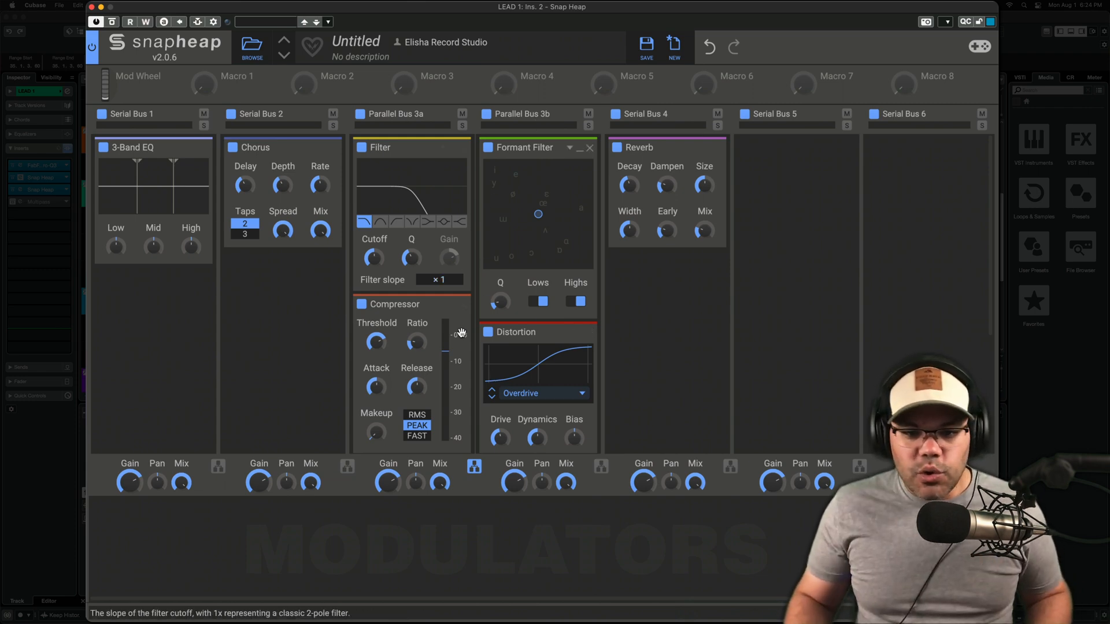
{"action": "left_click", "coordinate": [731, 467]}
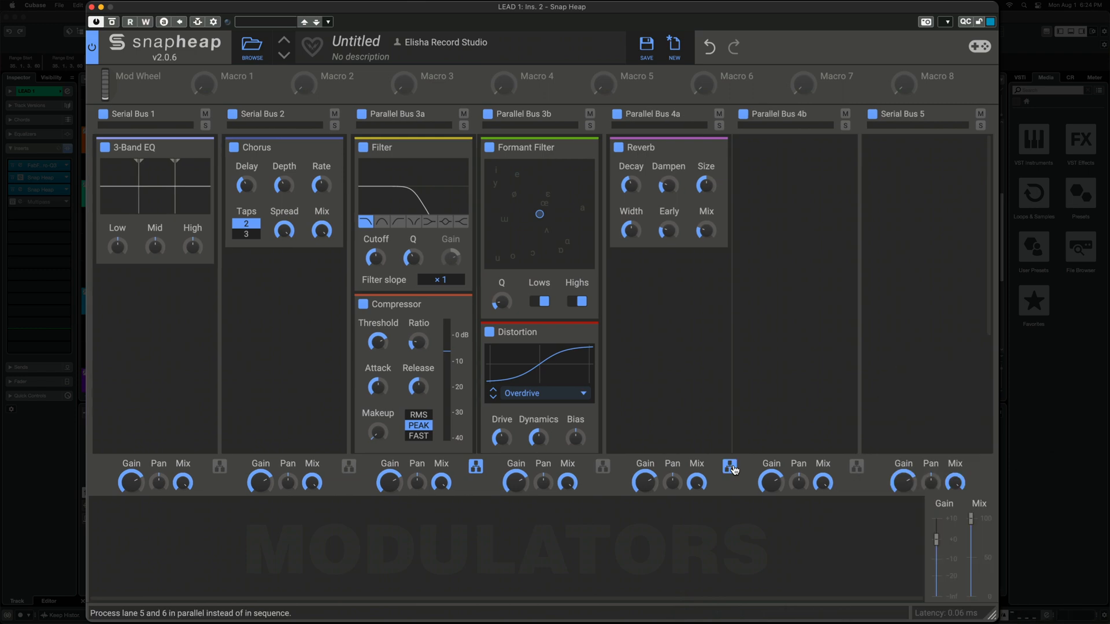
{"action": "left_click", "coordinate": [731, 468]}
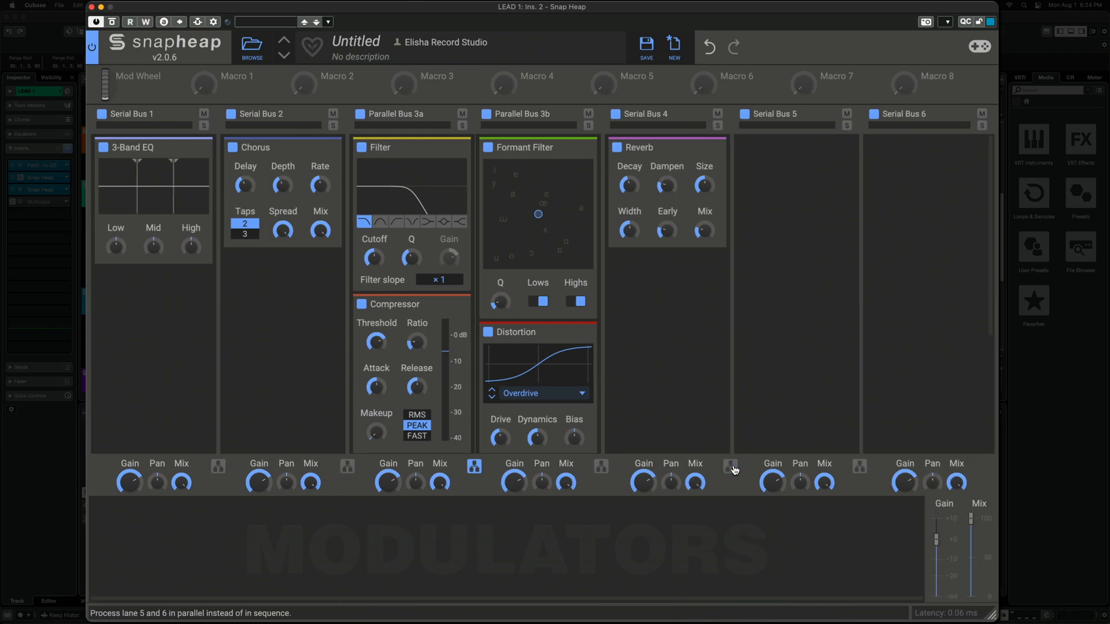
{"action": "left_click", "coordinate": [857, 468]}
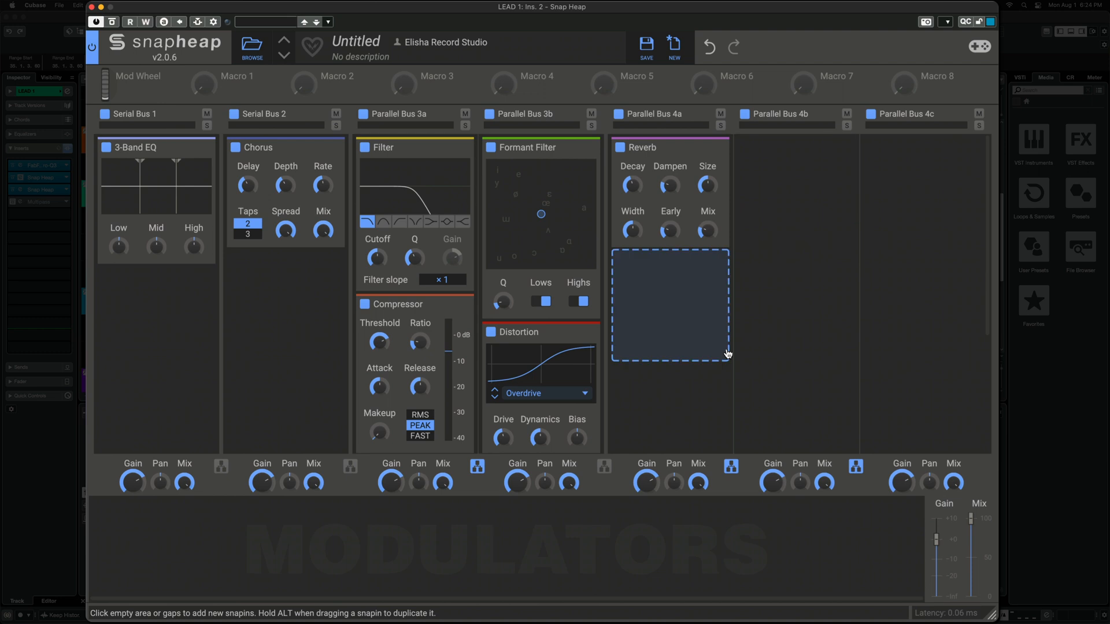
{"action": "left_click", "coordinate": [859, 468]}
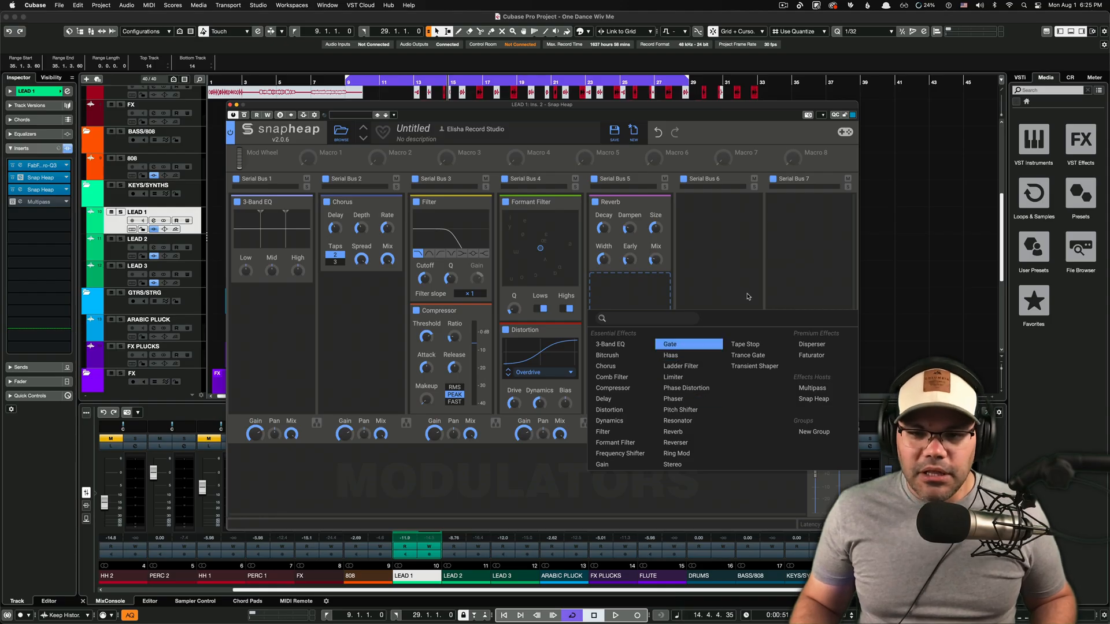
{"action": "left_click", "coordinate": [747, 297]}
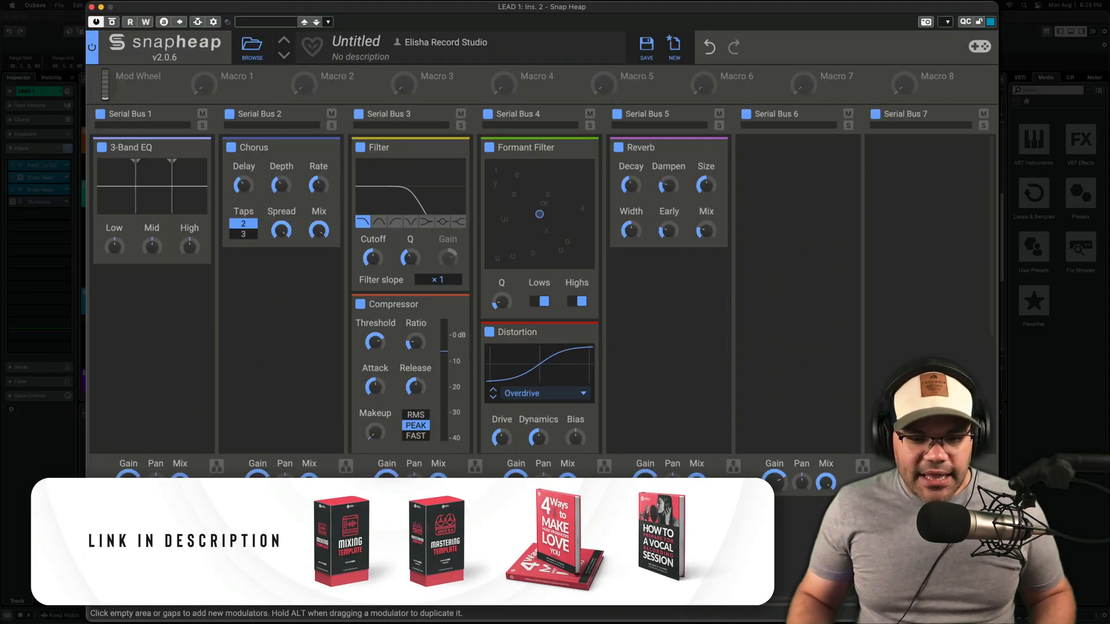
{"action": "left_click", "coordinate": [281, 494]}
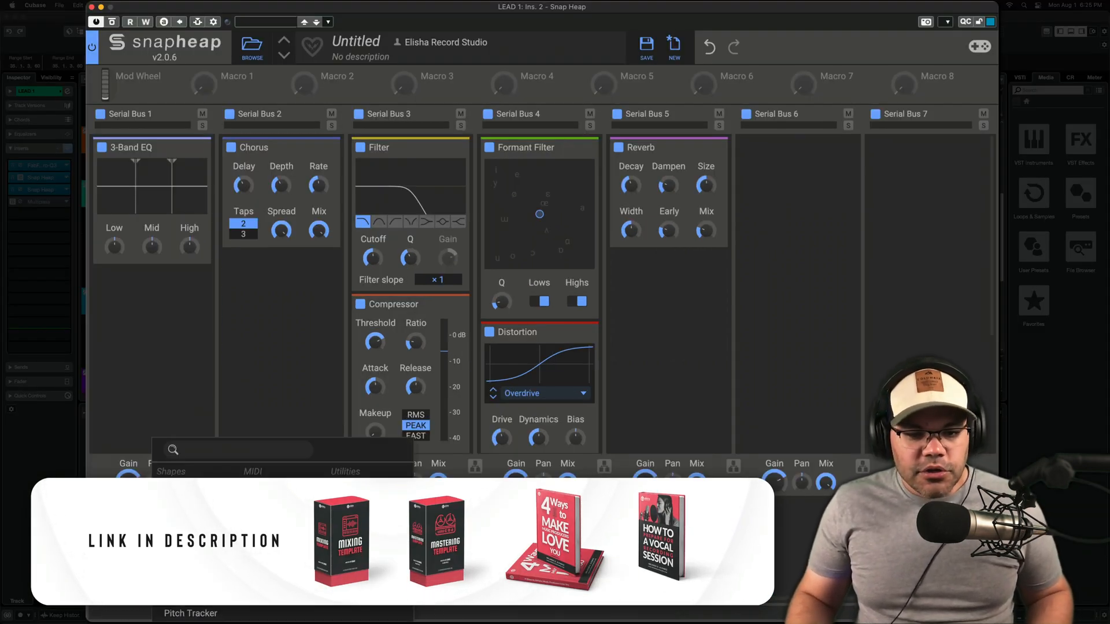
{"action": "left_click", "coordinate": [823, 339]}
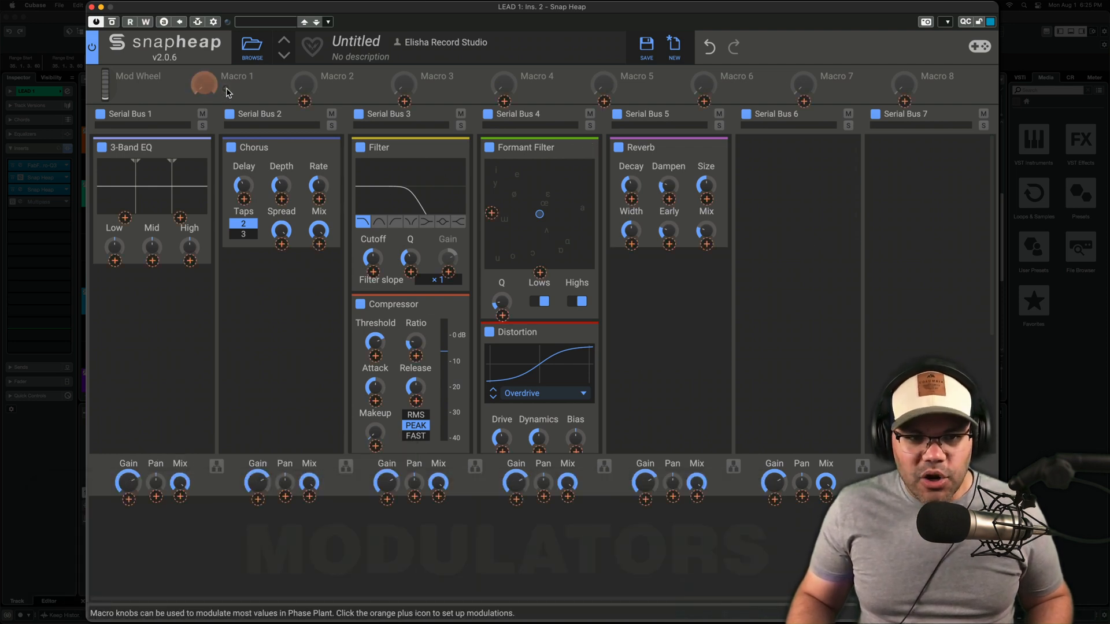
Assign Macro 1 to the Chorus Mix with an influence of -100% and turn the macro to try the modulation
{"action": "left_click_drag", "start_coordinate": [226, 90], "coordinate": [320, 232]}
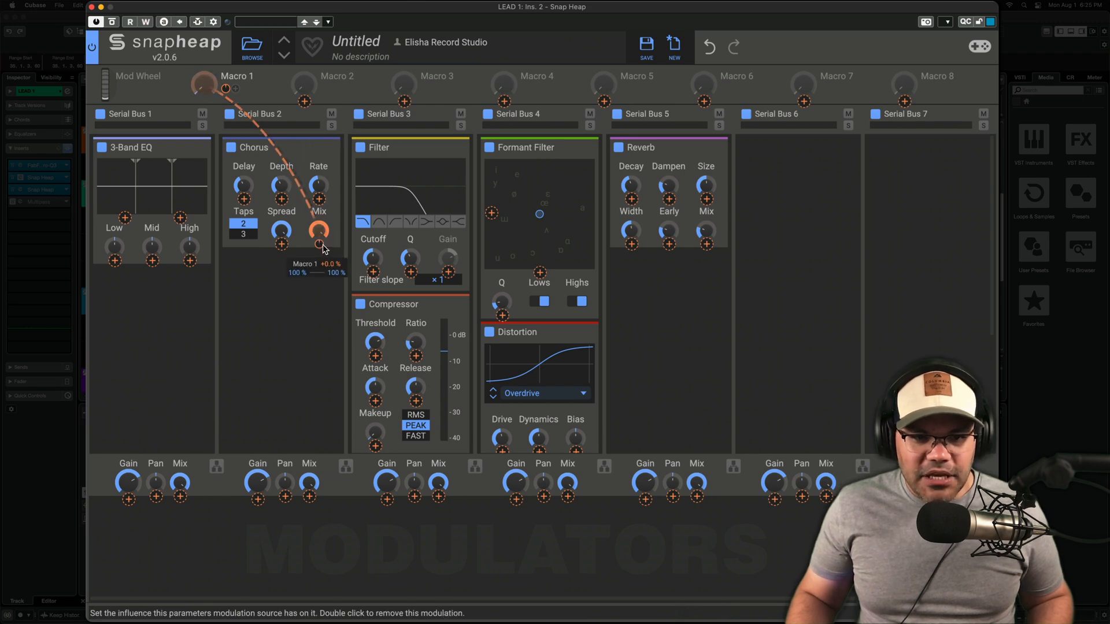
{"action": "mouse_move", "coordinate": [226, 89]}
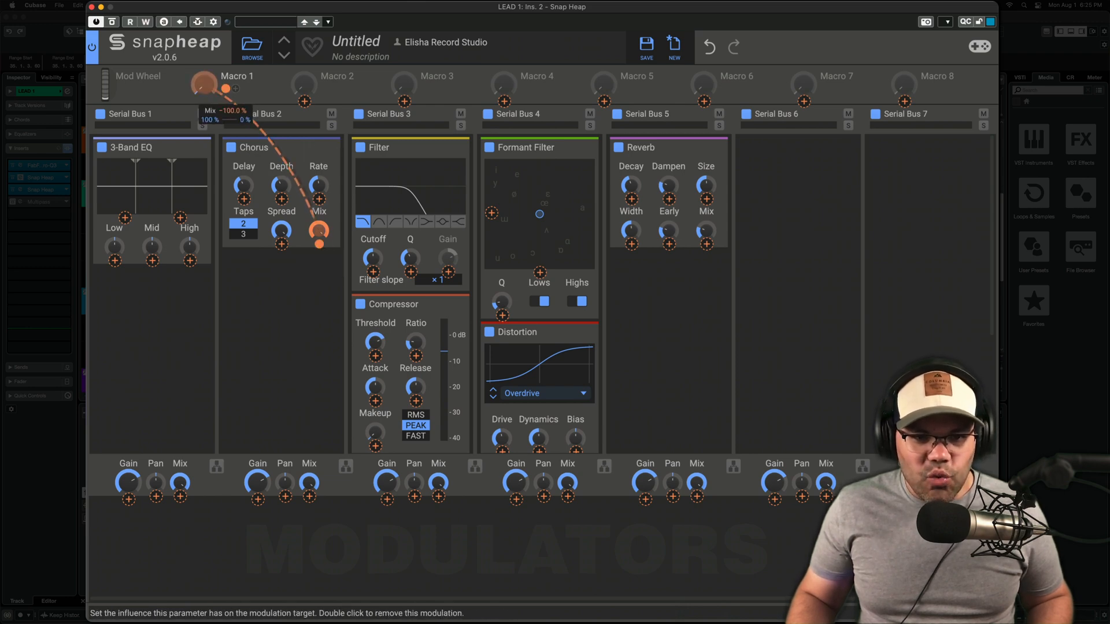
{"action": "left_click", "coordinate": [213, 74]}
{"action": "left_click_drag", "start_coordinate": [216, 71], "coordinate": [208, 107]}
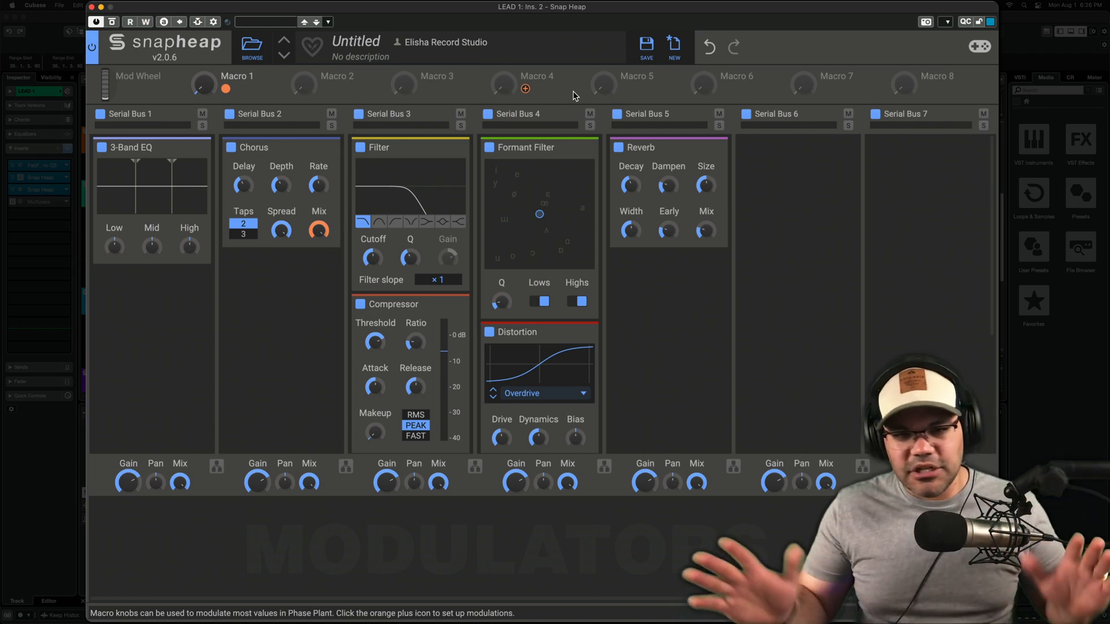
Load the factory presets Micro Modular Shifter and Stereo Talkbox from the Creative folder, one after the other
{"action": "left_click", "coordinate": [245, 53]}
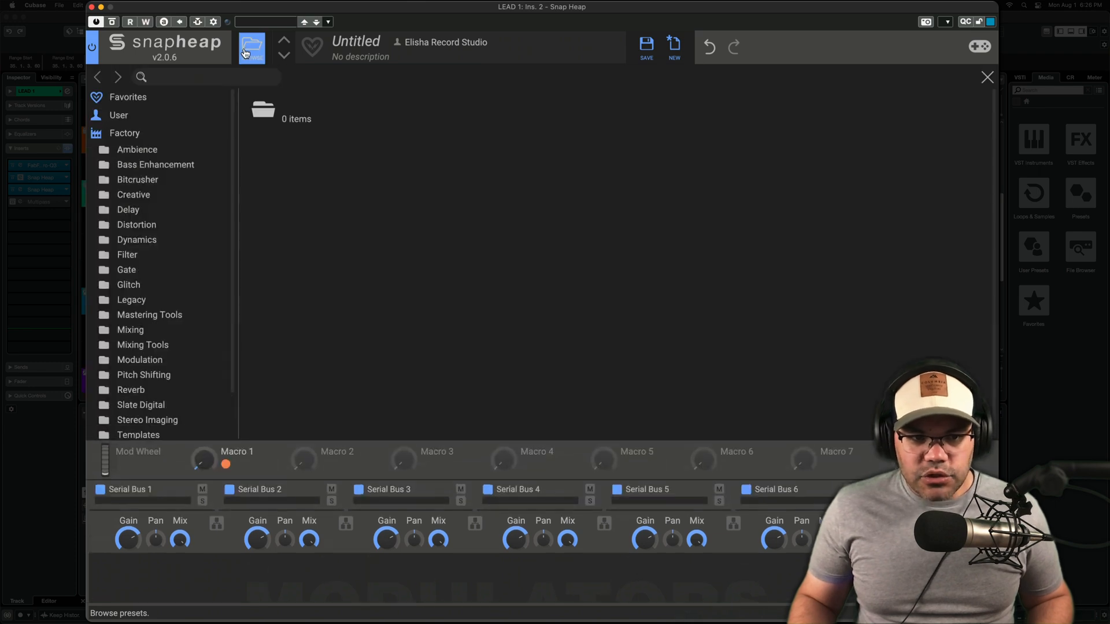
{"action": "left_click", "coordinate": [135, 143]}
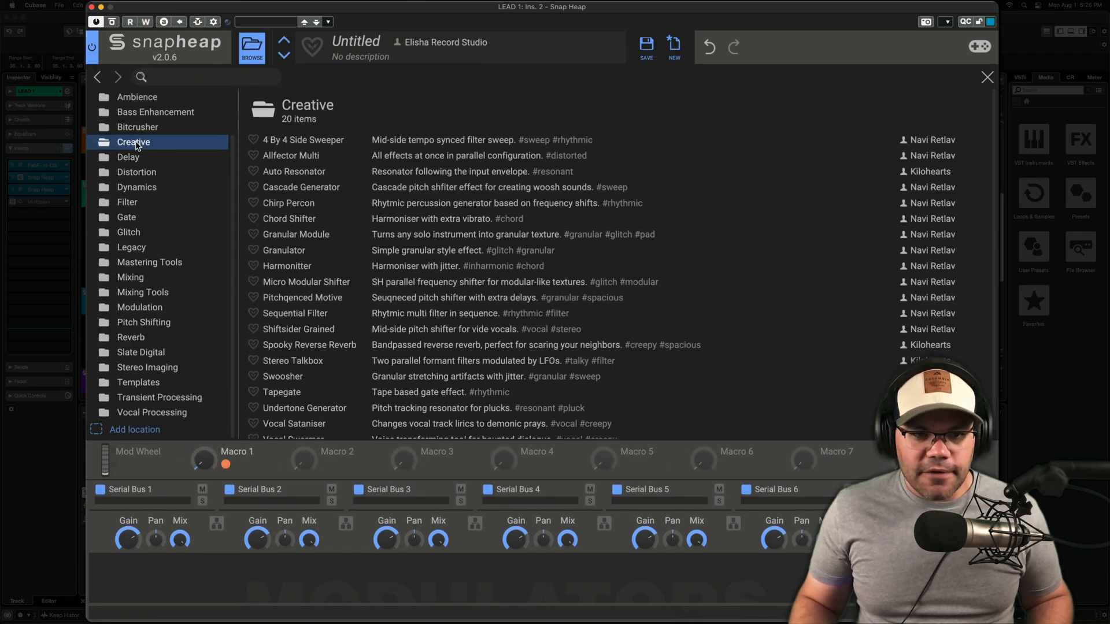
{"action": "scroll", "coordinate": [313, 234], "scroll_direction": "down", "scroll_amount": 1}
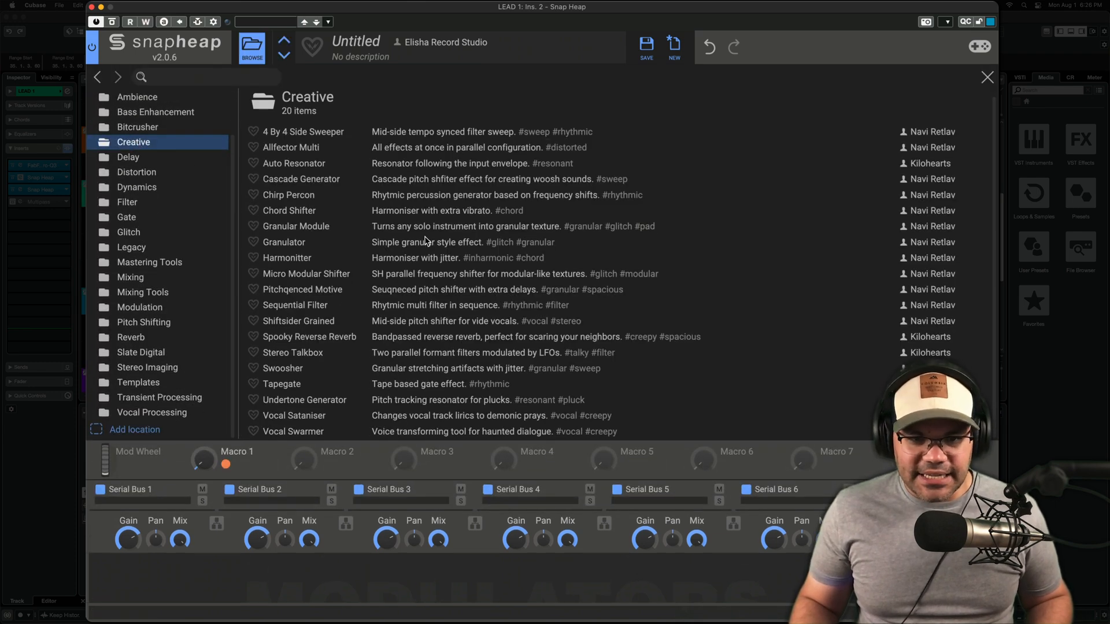
{"action": "double_click", "coordinate": [308, 277]}
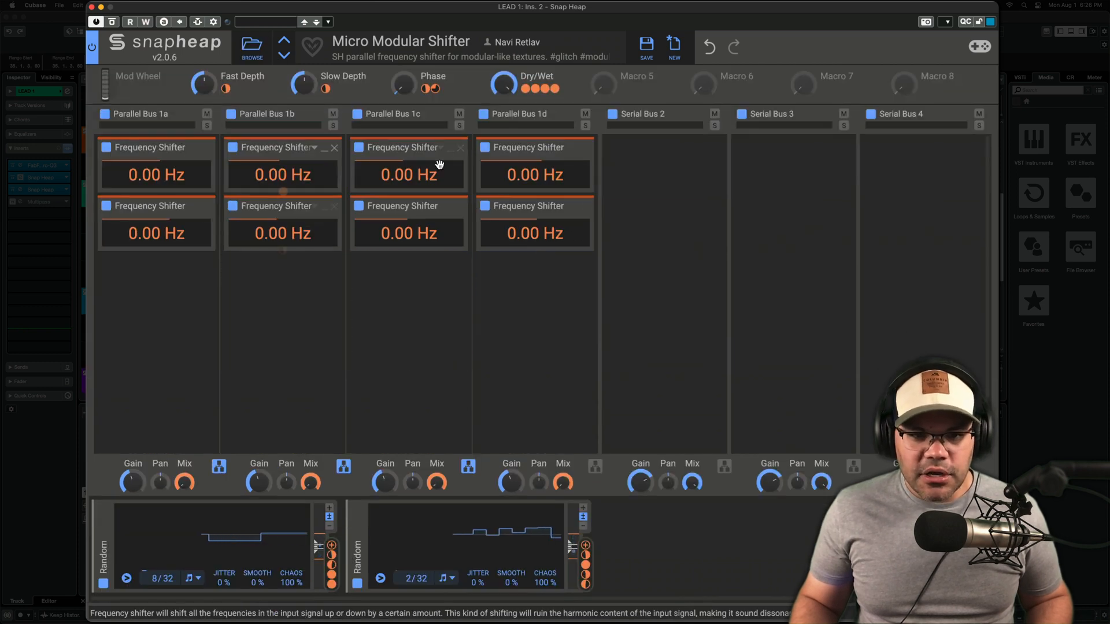
{"action": "left_click", "coordinate": [252, 46]}
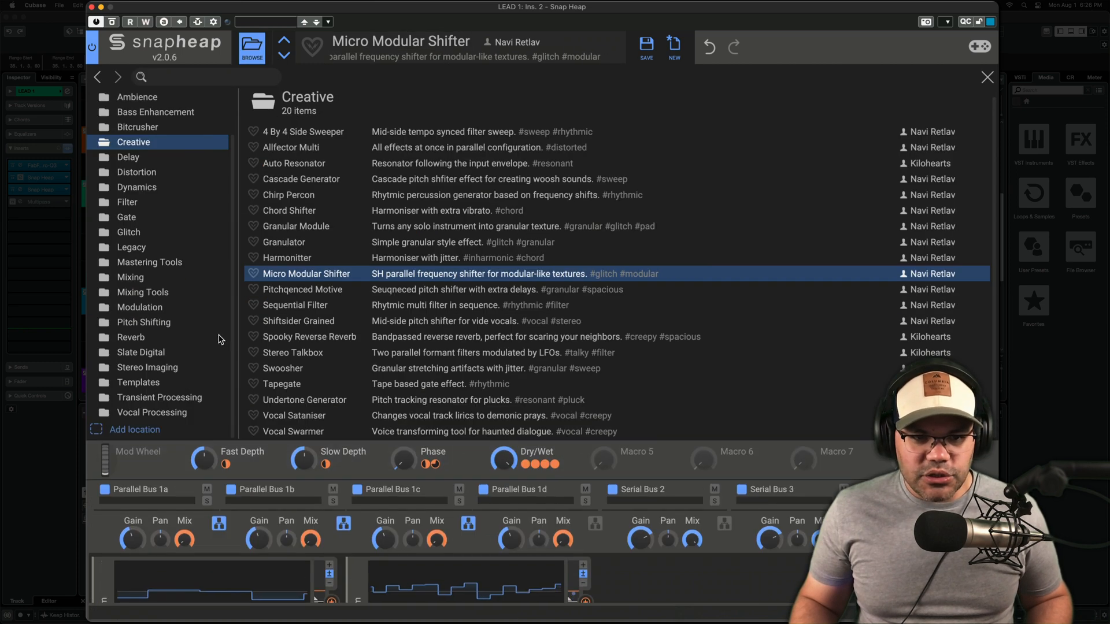
{"action": "double_click", "coordinate": [301, 352]}
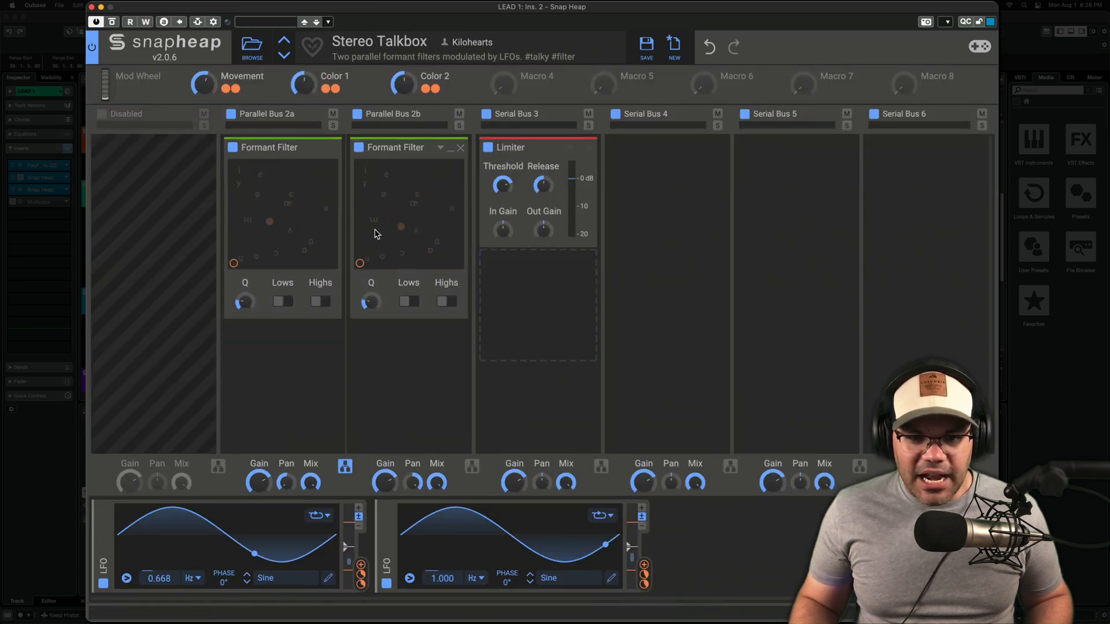
Load the Vocal Sataniser preset from the Creative folder and look through its effect lanes
{"action": "left_click", "coordinate": [252, 46]}
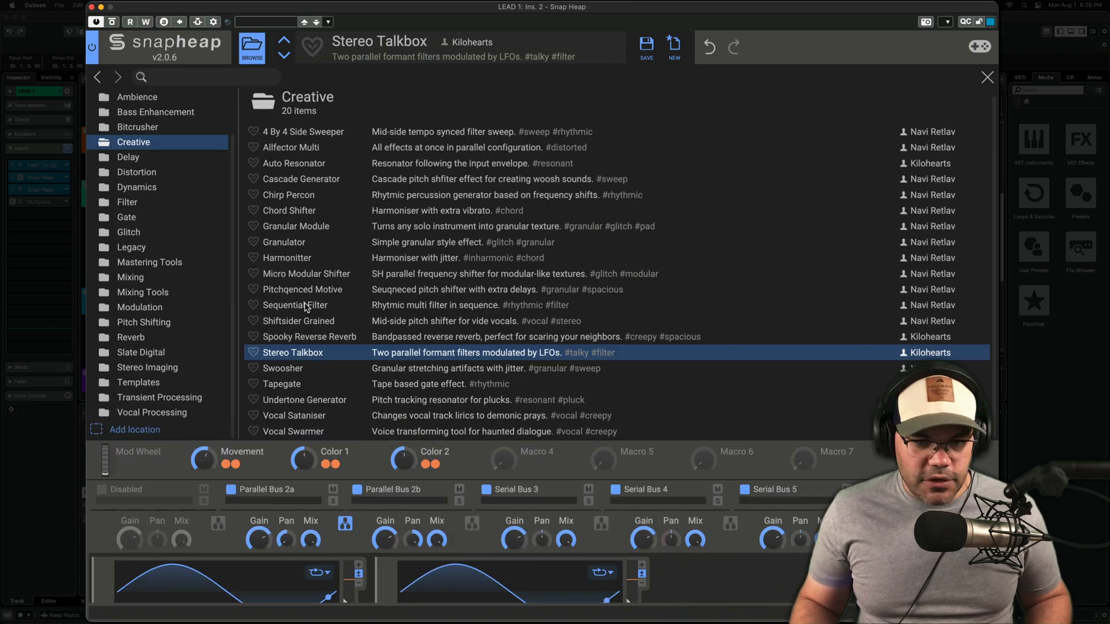
{"action": "double_click", "coordinate": [327, 416]}
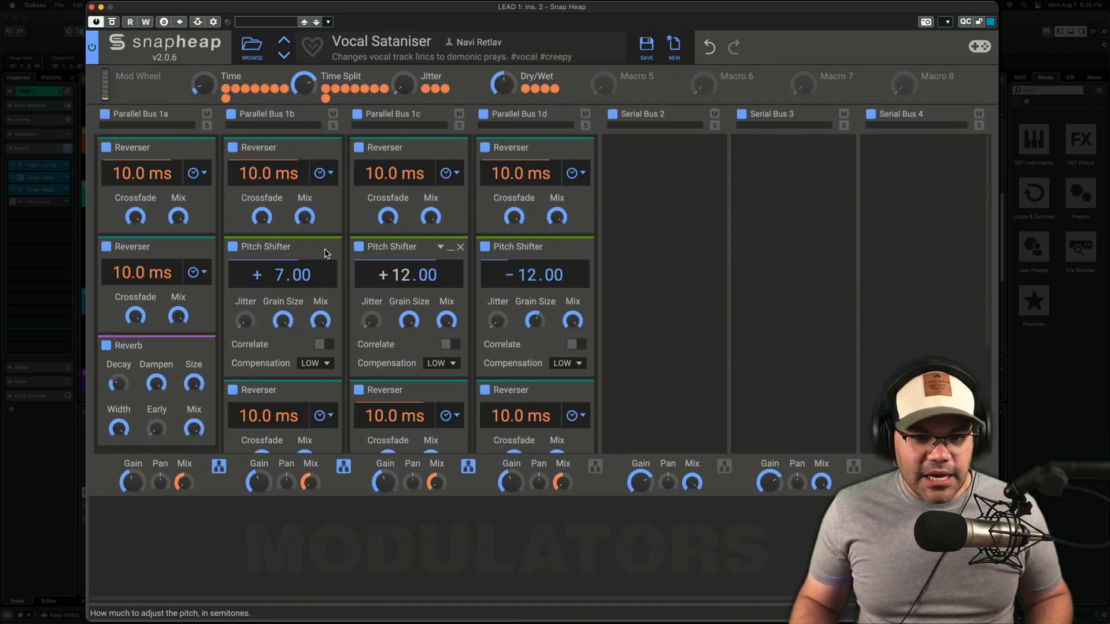
{"action": "scroll", "coordinate": [621, 277], "scroll_direction": "down", "scroll_amount": 5}
{"action": "scroll", "coordinate": [621, 277], "scroll_direction": "up", "scroll_amount": 5}
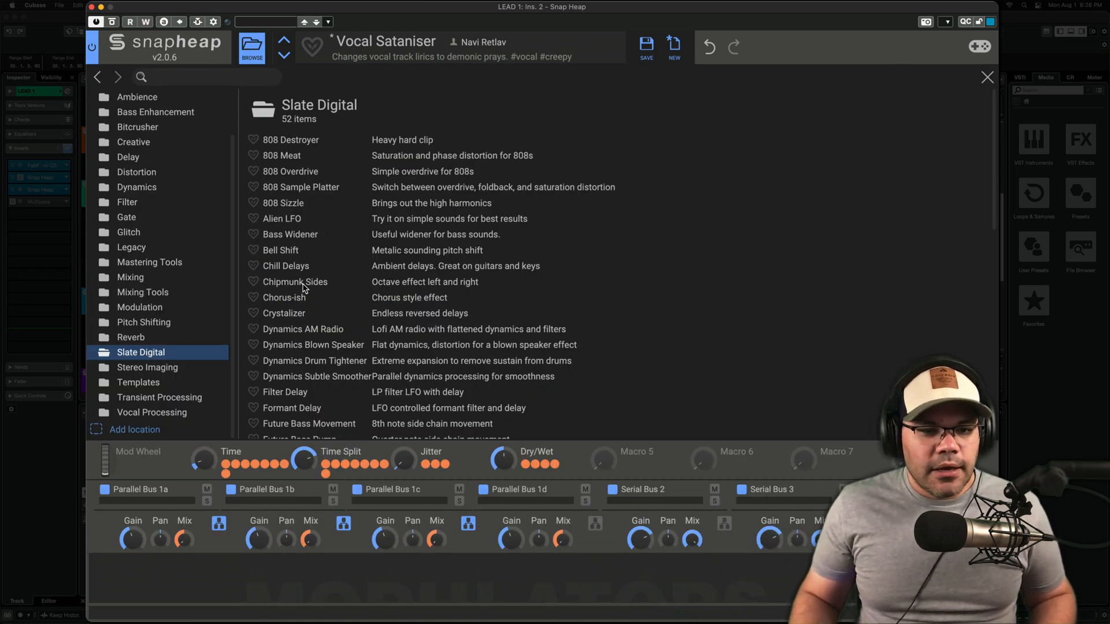
Look through the presets in the Slate Digital factory folder
{"action": "scroll", "coordinate": [324, 283], "scroll_direction": "down", "scroll_amount": 15}
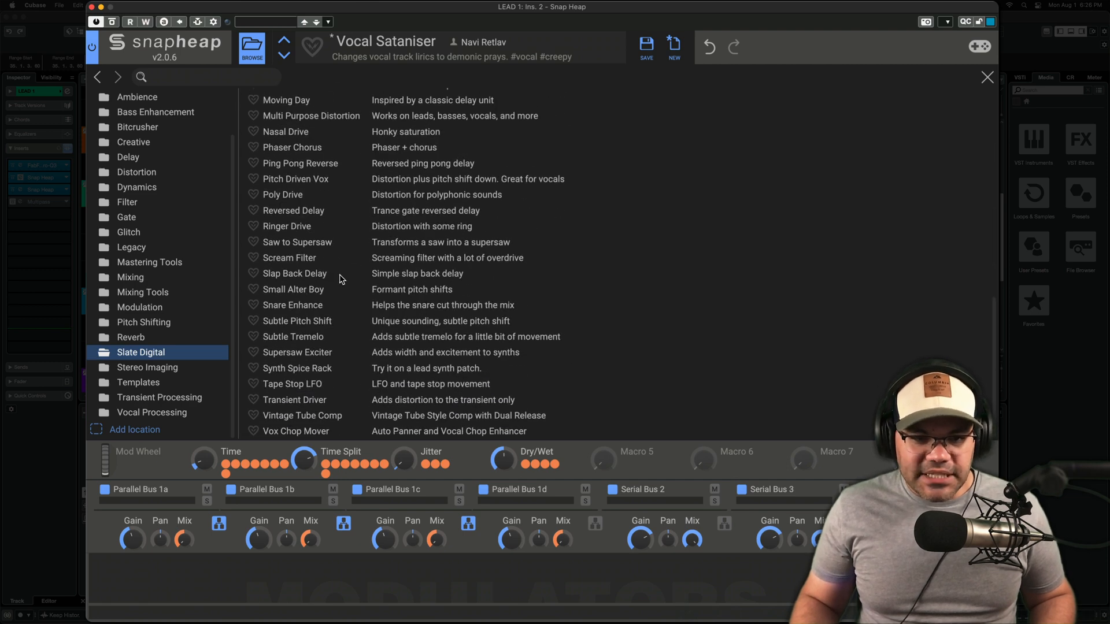
{"action": "scroll", "coordinate": [335, 266], "scroll_direction": "up", "scroll_amount": 15}
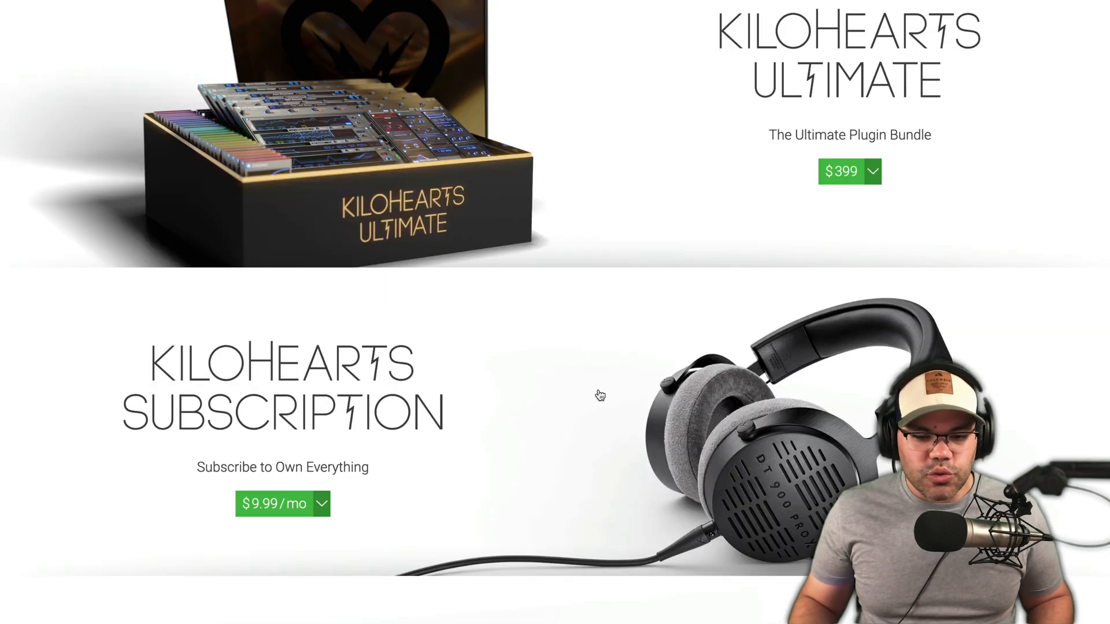
Look through the Kilohearts product page, open Kilohearts Essentials and examine its collection of effects
{"action": "scroll", "coordinate": [606, 394], "scroll_direction": "down", "scroll_amount": 15}
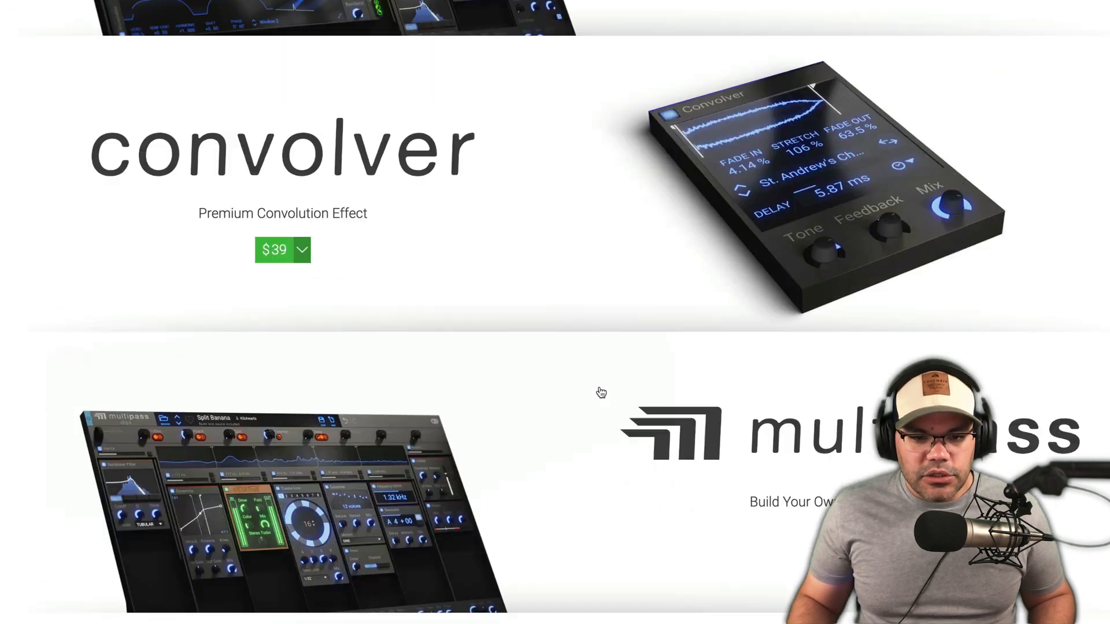
{"action": "scroll", "coordinate": [561, 405], "scroll_direction": "down", "scroll_amount": 4}
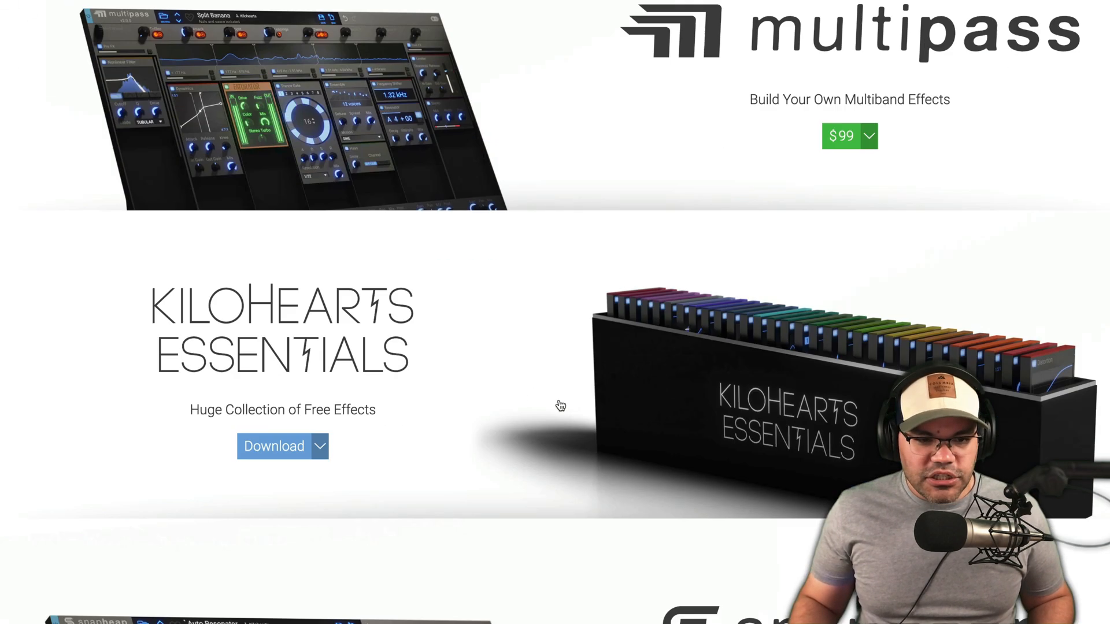
{"action": "left_click", "coordinate": [510, 380]}
{"action": "scroll", "coordinate": [717, 413], "scroll_direction": "down", "scroll_amount": 15}
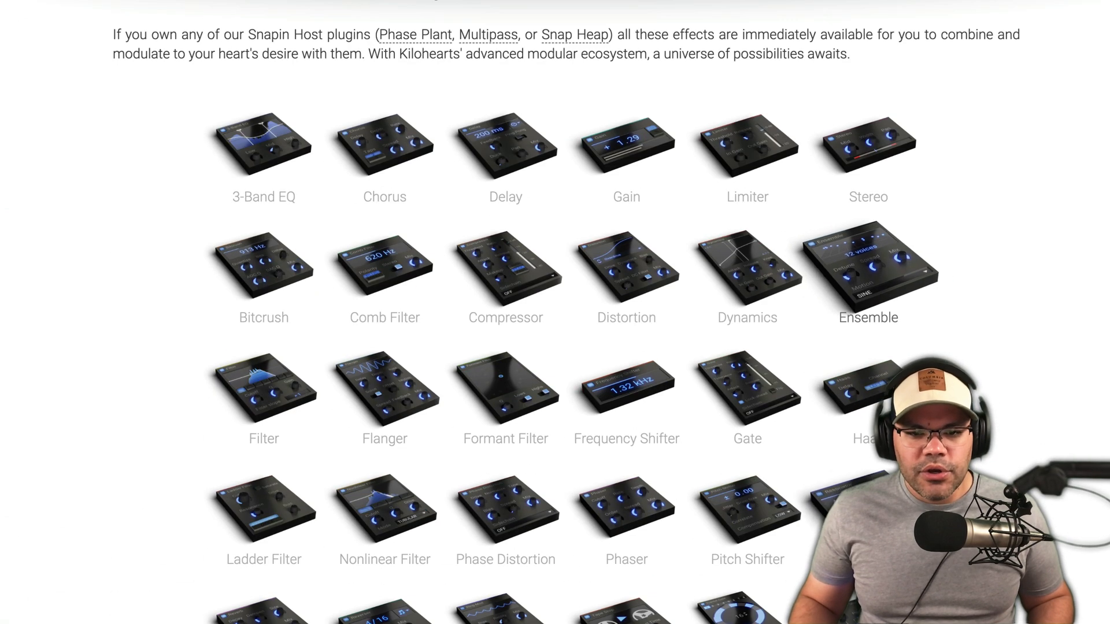
{"action": "scroll", "coordinate": [496, 356], "scroll_direction": "up", "scroll_amount": 1}
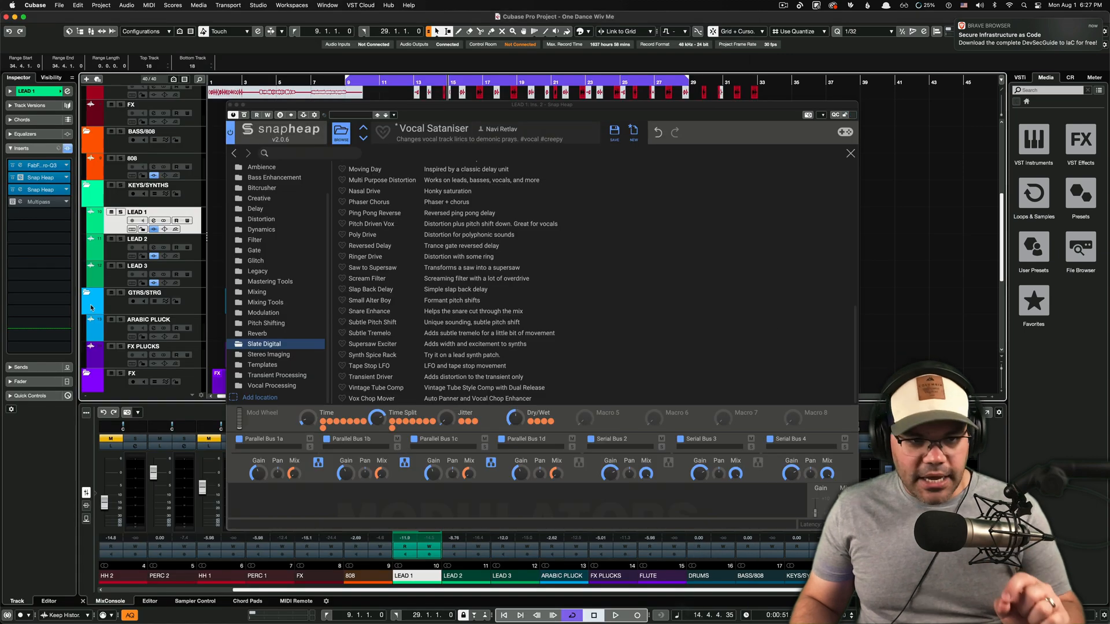
Close the Snap Heap window and insert the kHs Dynamics effect on the LEAD 1 track
{"action": "left_click", "coordinate": [229, 105]}
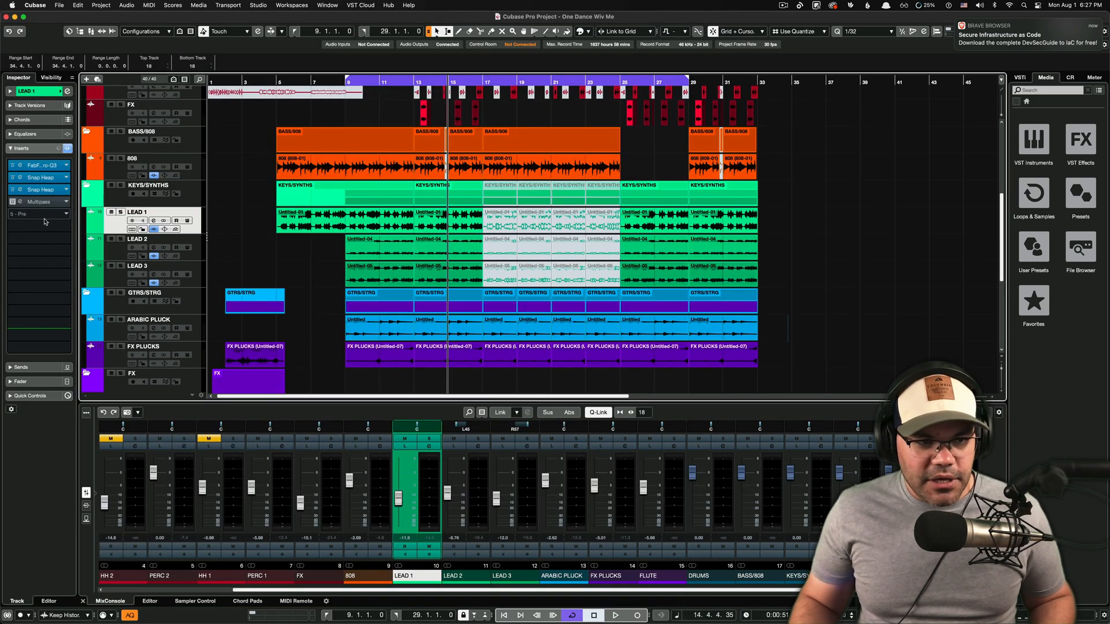
{"action": "left_click", "coordinate": [44, 221]}
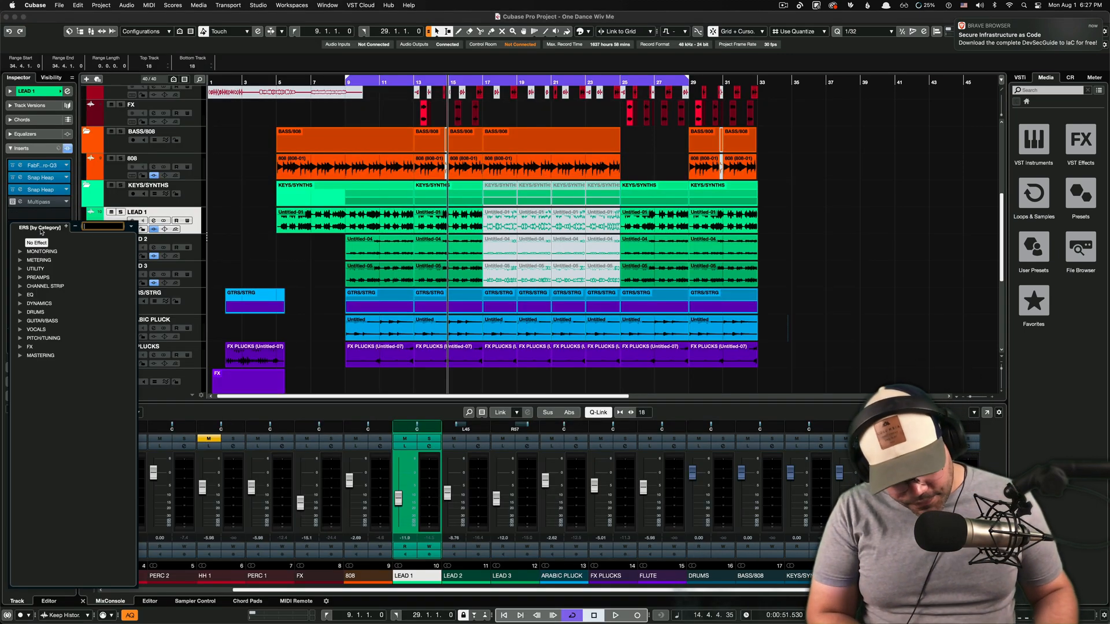
{"action": "type", "text": "k"}
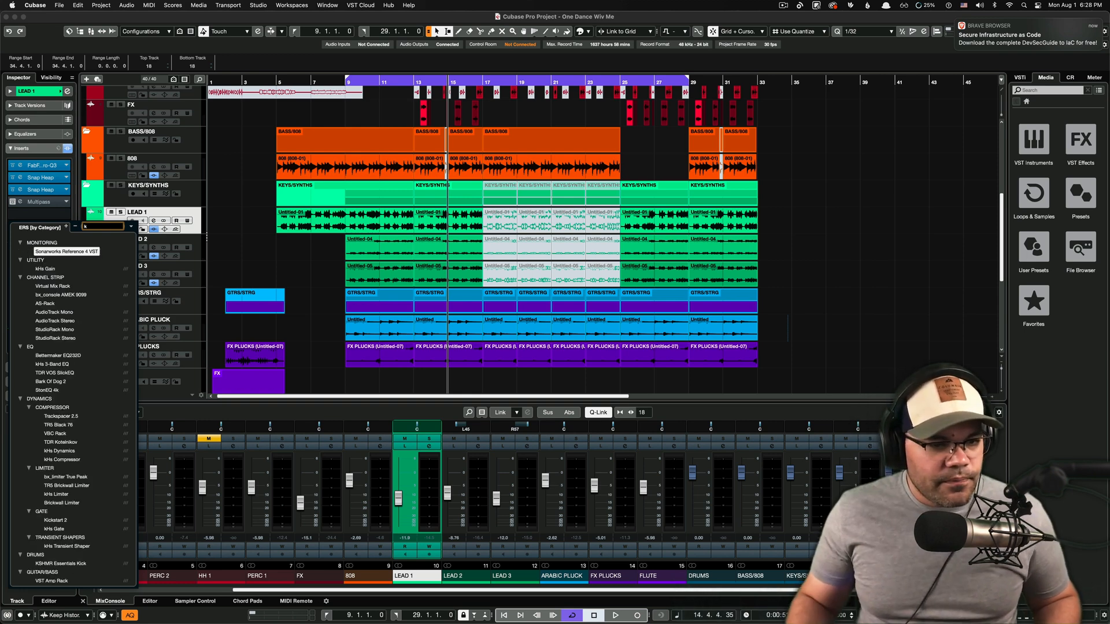
{"action": "left_click", "coordinate": [58, 451]}
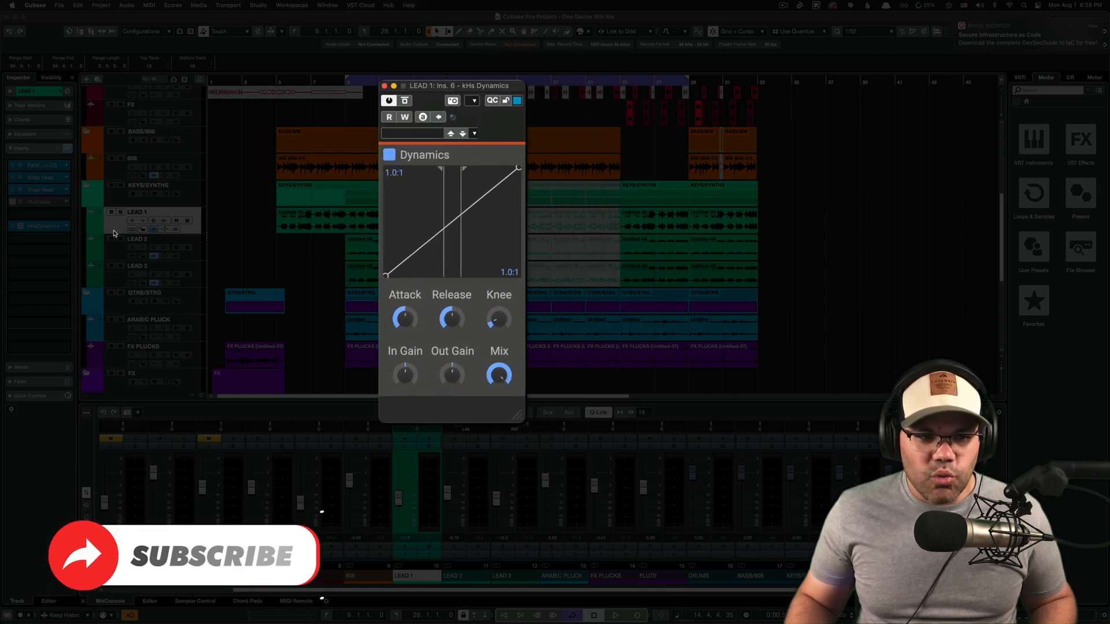
Insert the kHs Transient Shaper below Dynamics on LEAD 1 and reposition its plugin window
{"action": "left_click", "coordinate": [29, 238]}
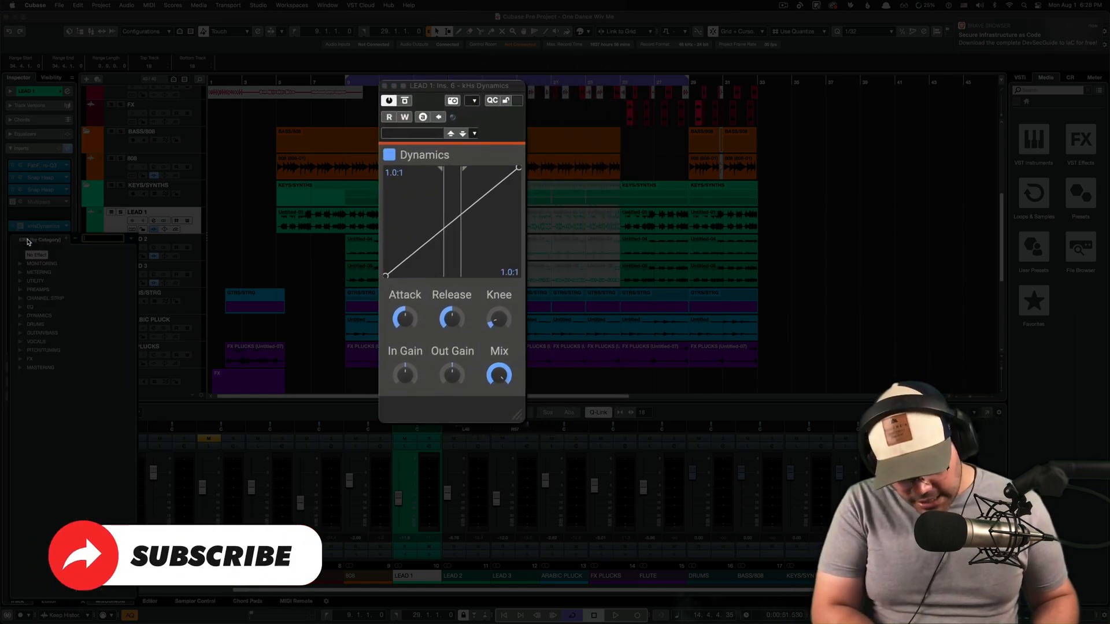
{"action": "type", "text": "trans"}
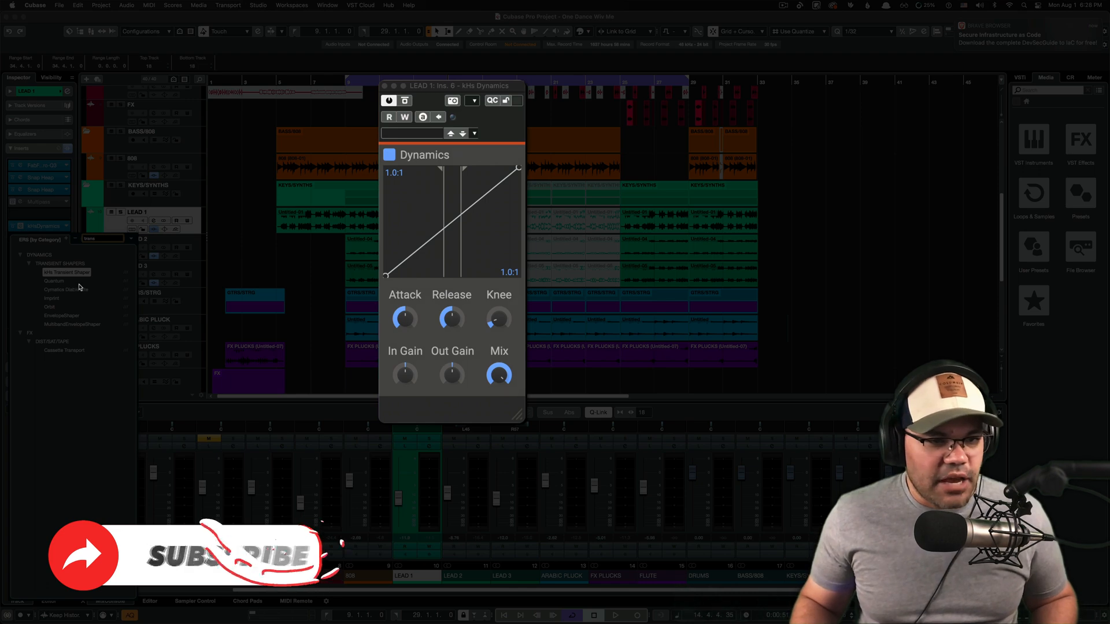
{"action": "key", "text": "Return"}
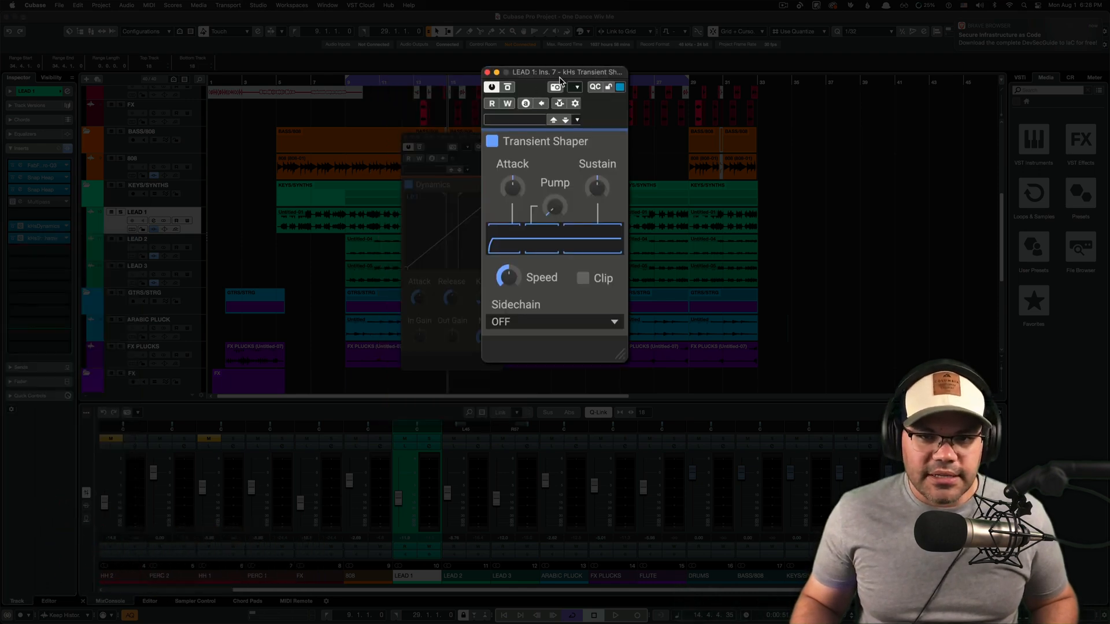
{"action": "left_click_drag", "start_coordinate": [560, 81], "coordinate": [572, 116]}
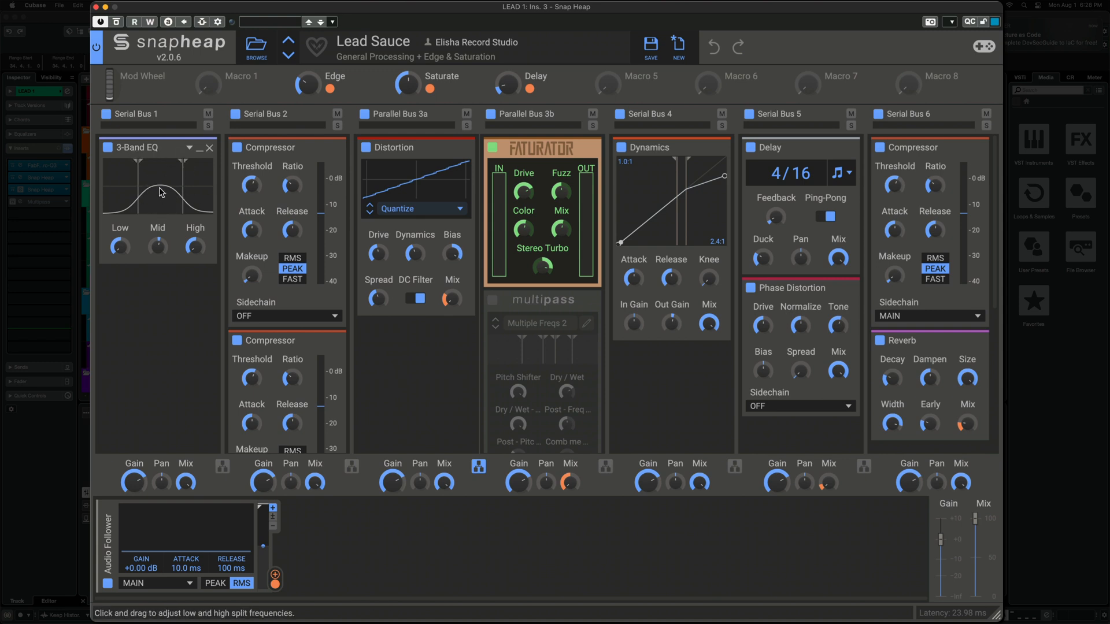
Examine the compressors on Serial Bus 2 of the Lead Sauce preset and the modulation targets of the Edge and Saturate macros
{"action": "left_click", "coordinate": [39, 202]}
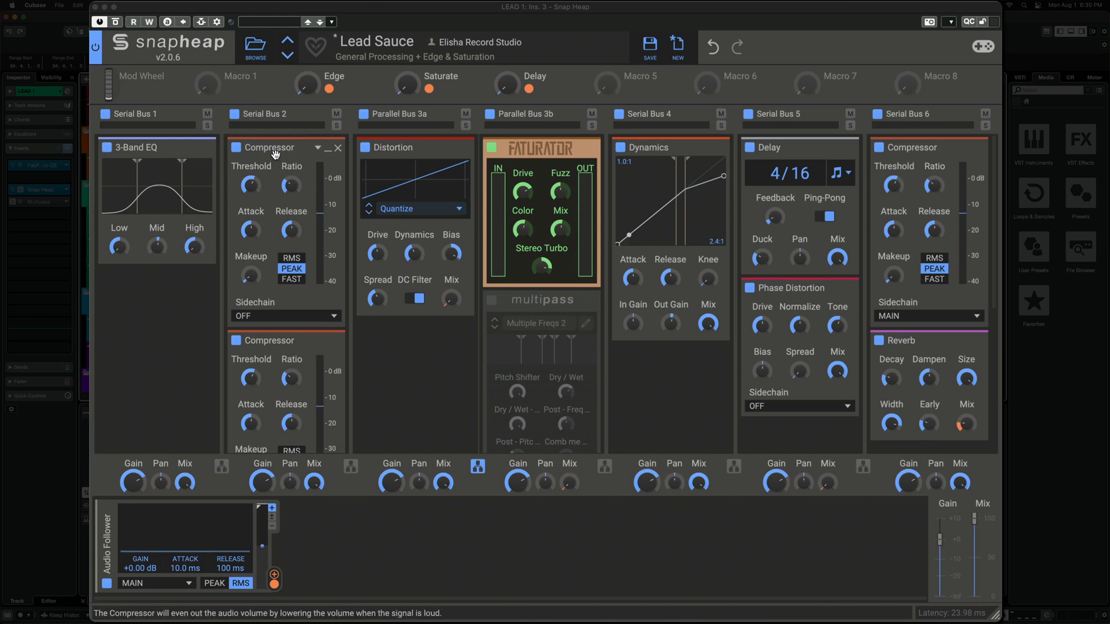
{"action": "scroll", "coordinate": [283, 197], "scroll_direction": "down", "scroll_amount": 2}
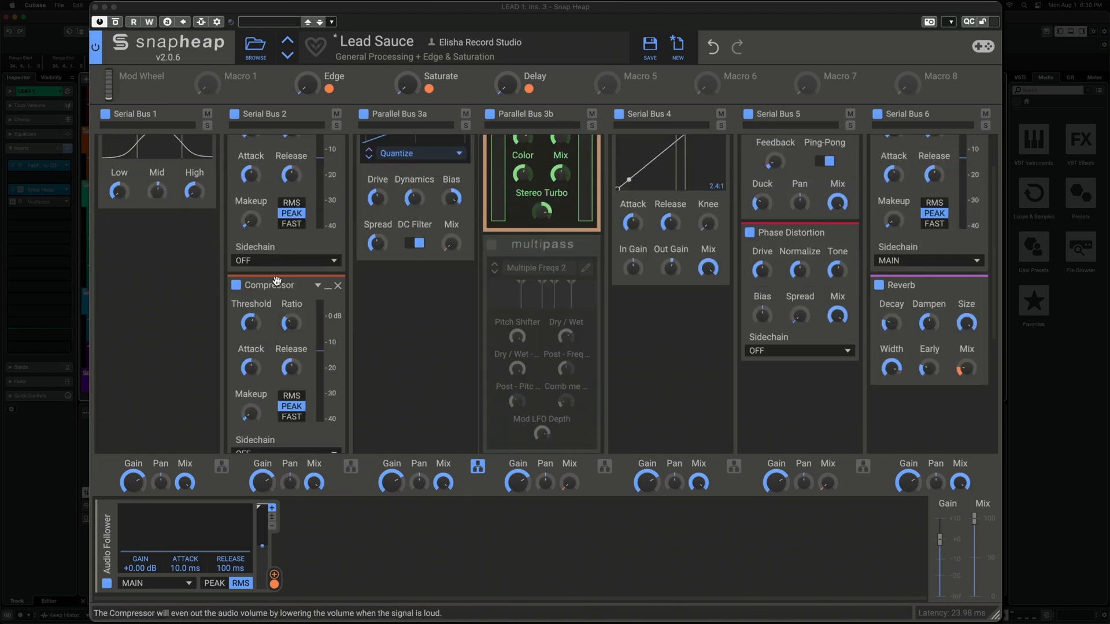
{"action": "scroll", "coordinate": [280, 272], "scroll_direction": "up", "scroll_amount": 2}
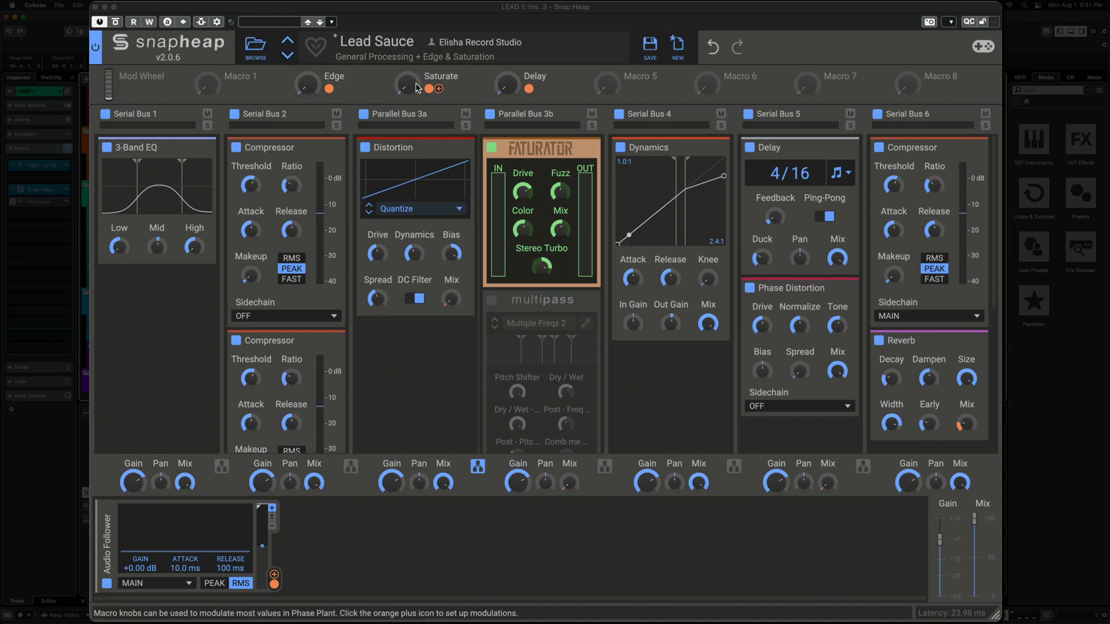
{"action": "mouse_move", "coordinate": [330, 94]}
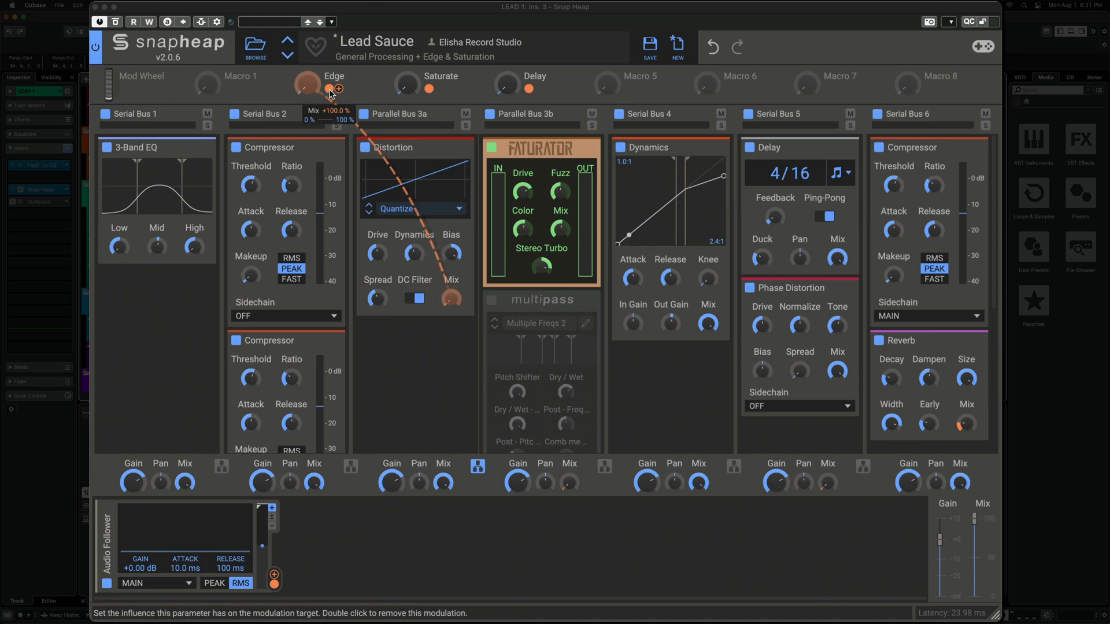
{"action": "mouse_move", "coordinate": [428, 92]}
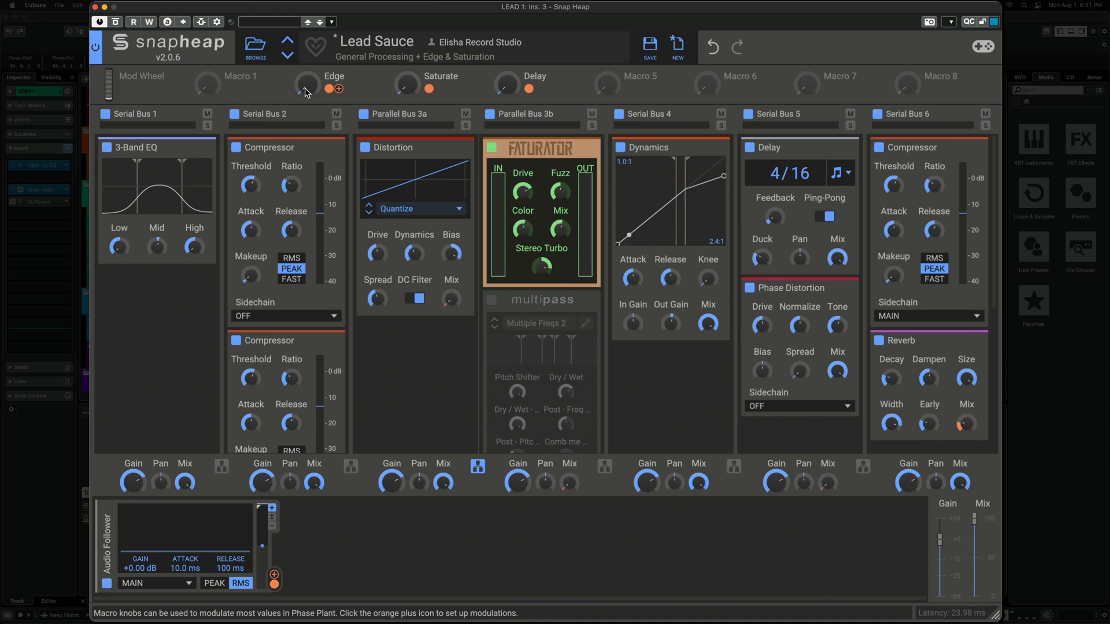
Play the track and turn the Edge and Saturate macros up and back down to audition their effect
{"action": "mouse_move", "coordinate": [307, 85]}
{"action": "left_mouse_down"}
{"action": "mouse_move", "coordinate": [307, 71]}
{"action": "mouse_move", "coordinate": [307, 99]}
{"action": "left_mouse_up"}
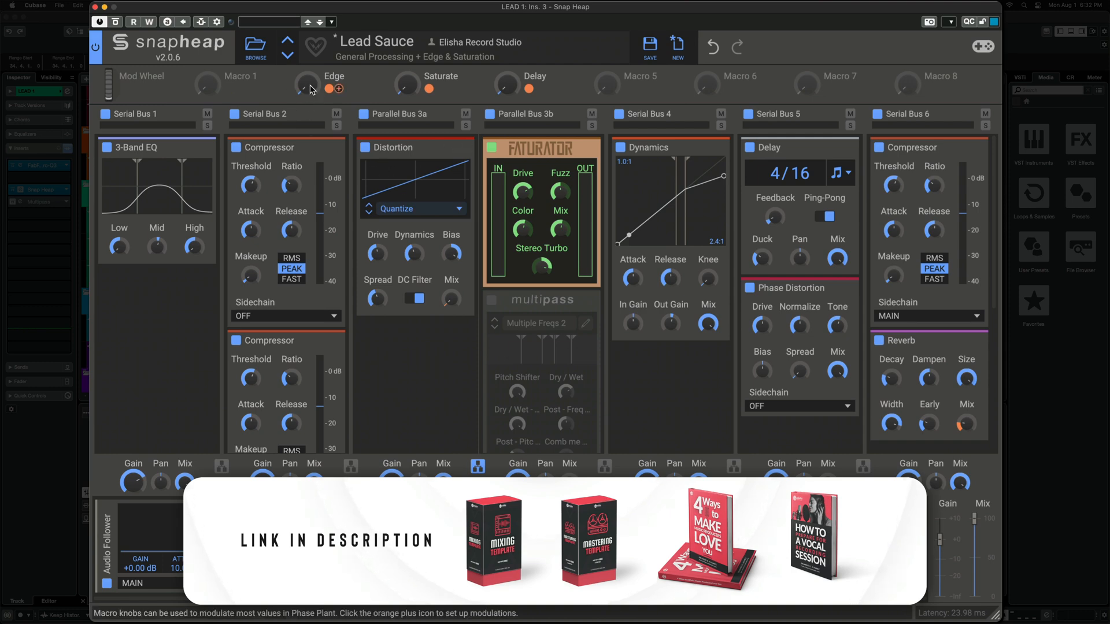
{"action": "key", "text": "space"}
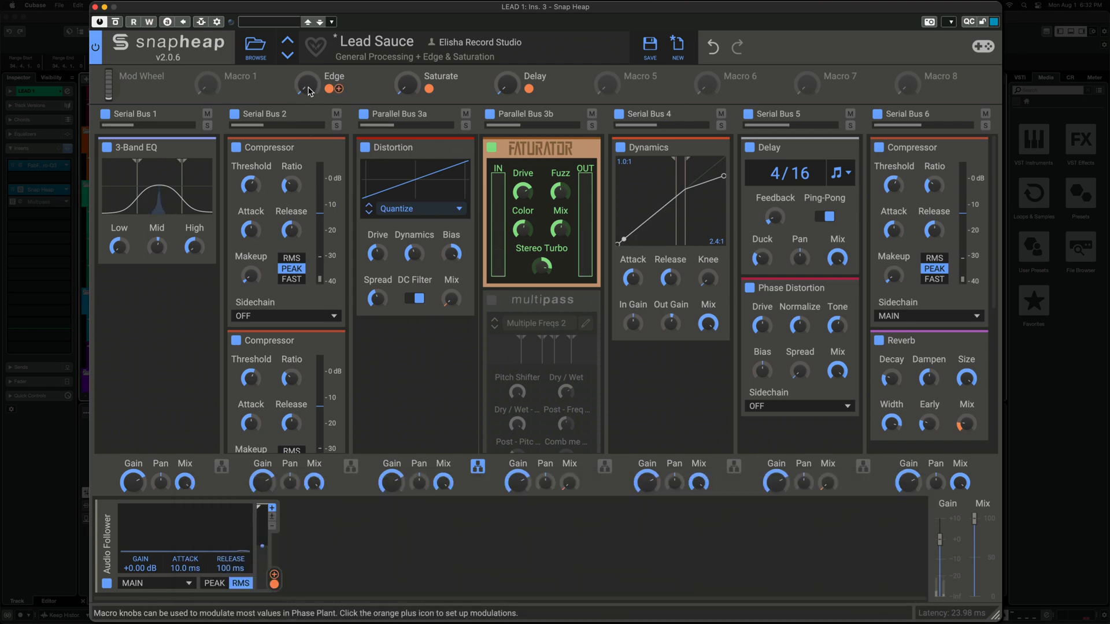
{"action": "left_click_drag", "start_coordinate": [308, 91], "coordinate": [308, 58]}
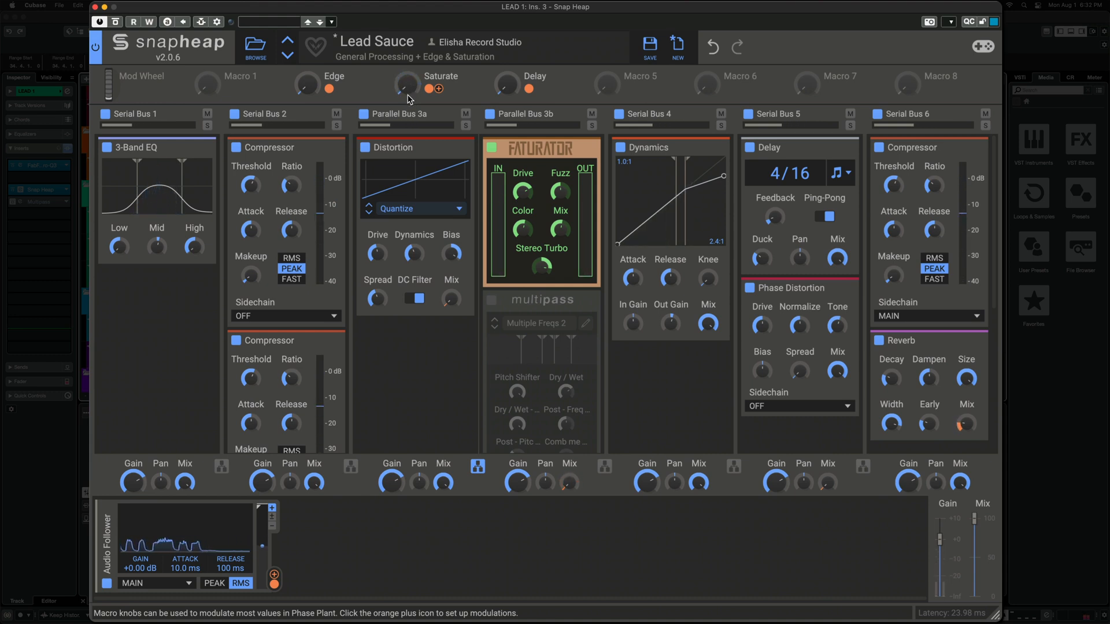
{"action": "left_click_drag", "start_coordinate": [302, 94], "coordinate": [303, 79]}
{"action": "left_click_drag", "start_coordinate": [407, 86], "coordinate": [407, 86]}
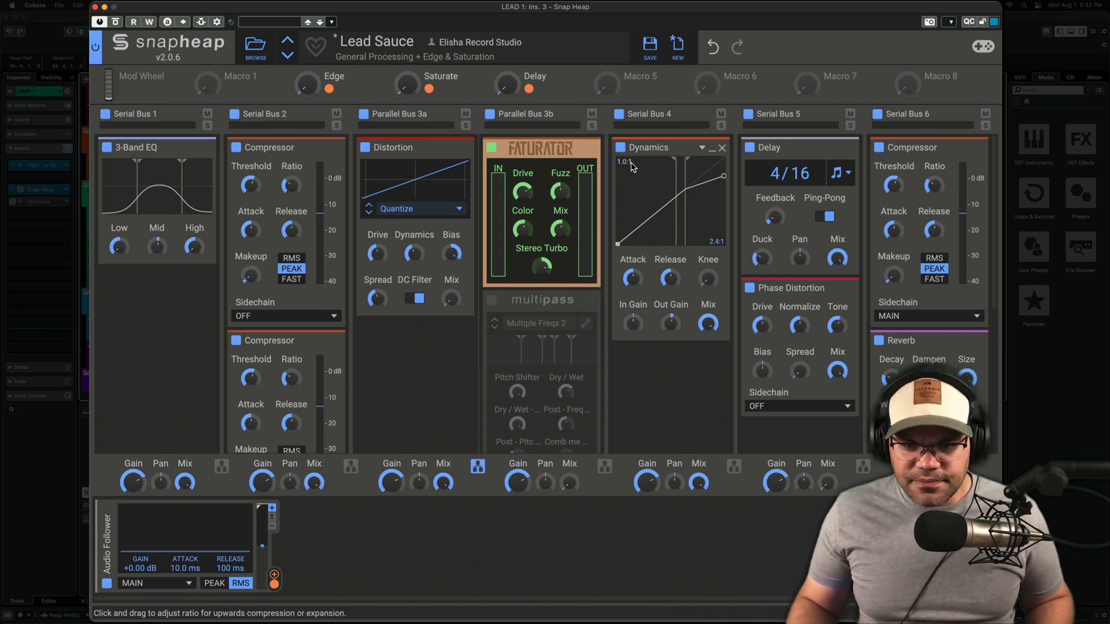
Adjust the Dynamics effect on Serial Bus 4, bringing its upward ratio to 1.5:1
{"action": "left_click_drag", "start_coordinate": [705, 201], "coordinate": [684, 198]}
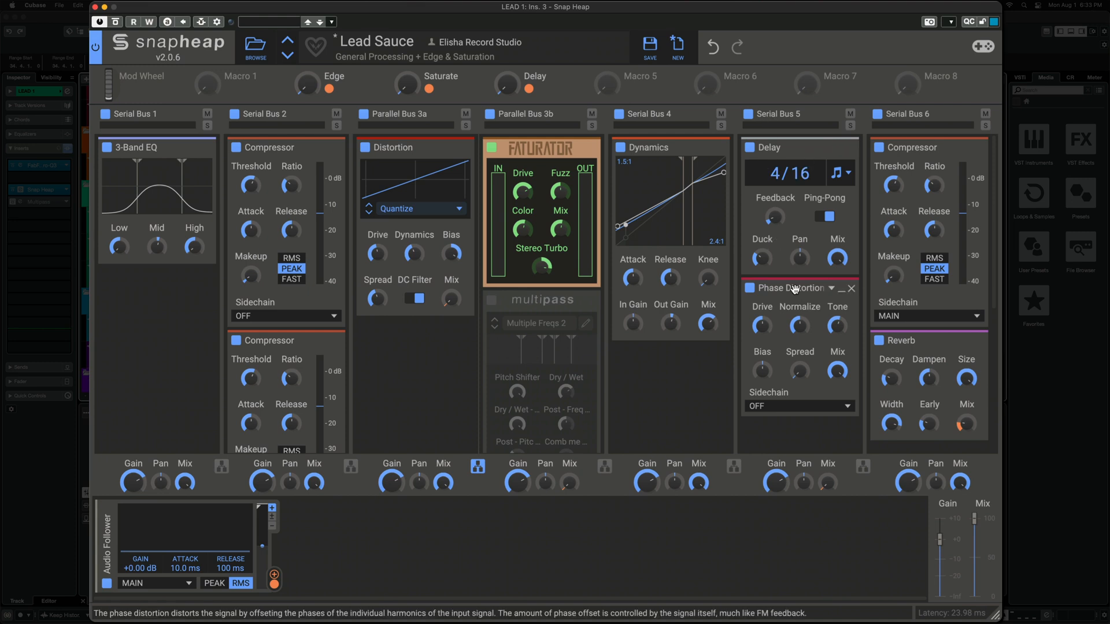
Compare the lead during playback with Serial Bus 5 switched off and on, and likewise with its Phase Distortion effect
{"action": "left_click", "coordinate": [750, 114]}
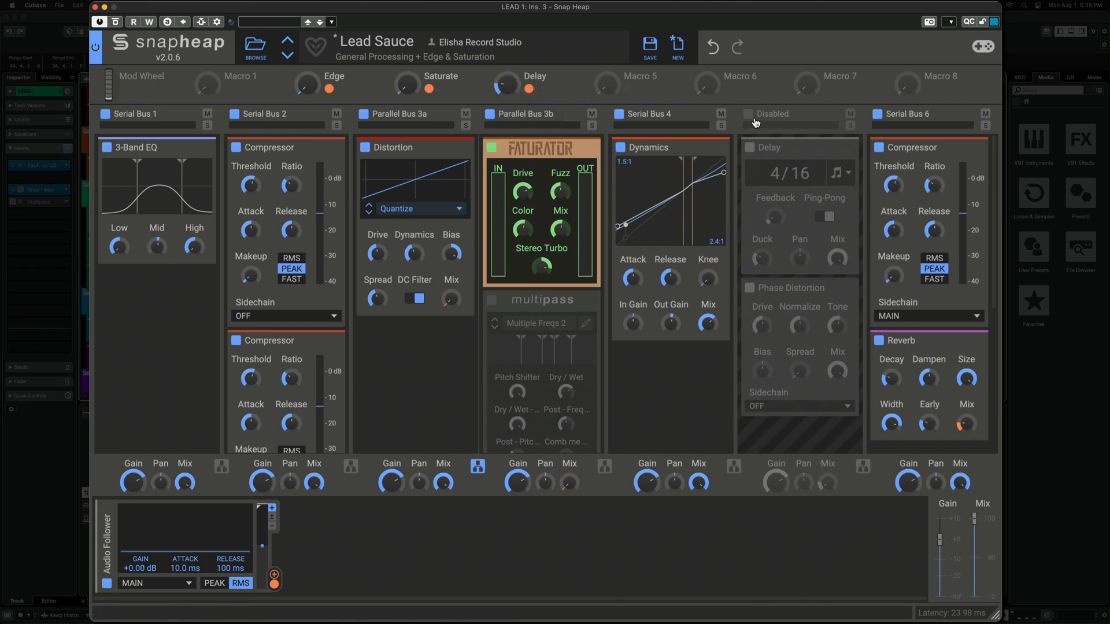
{"action": "key", "text": "space"}
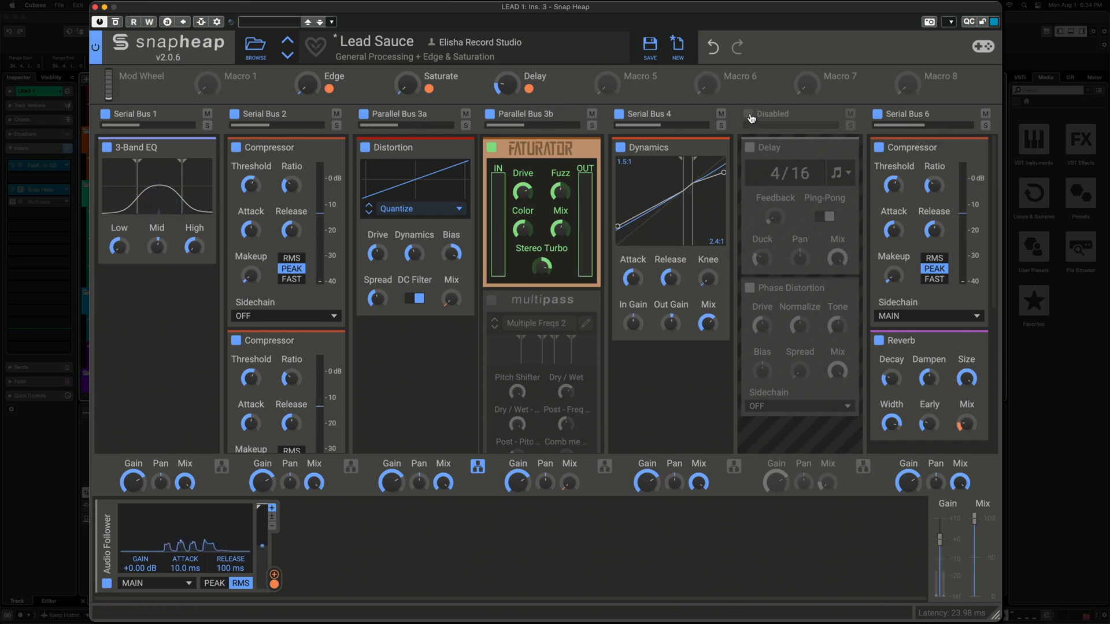
{"action": "left_click", "coordinate": [750, 116]}
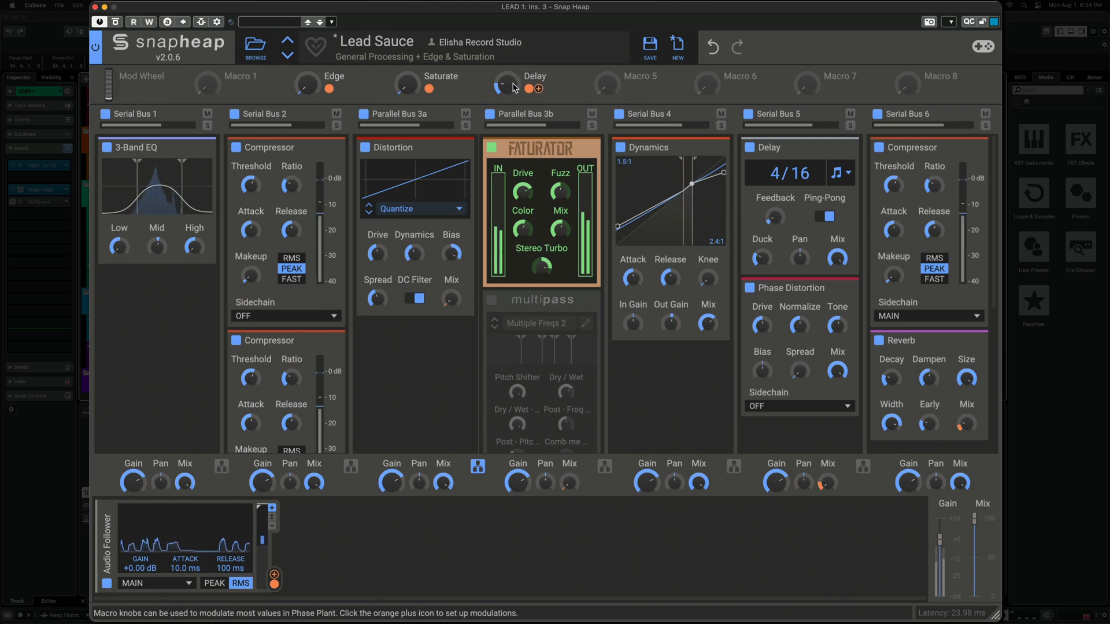
{"action": "left_click", "coordinate": [751, 291]}
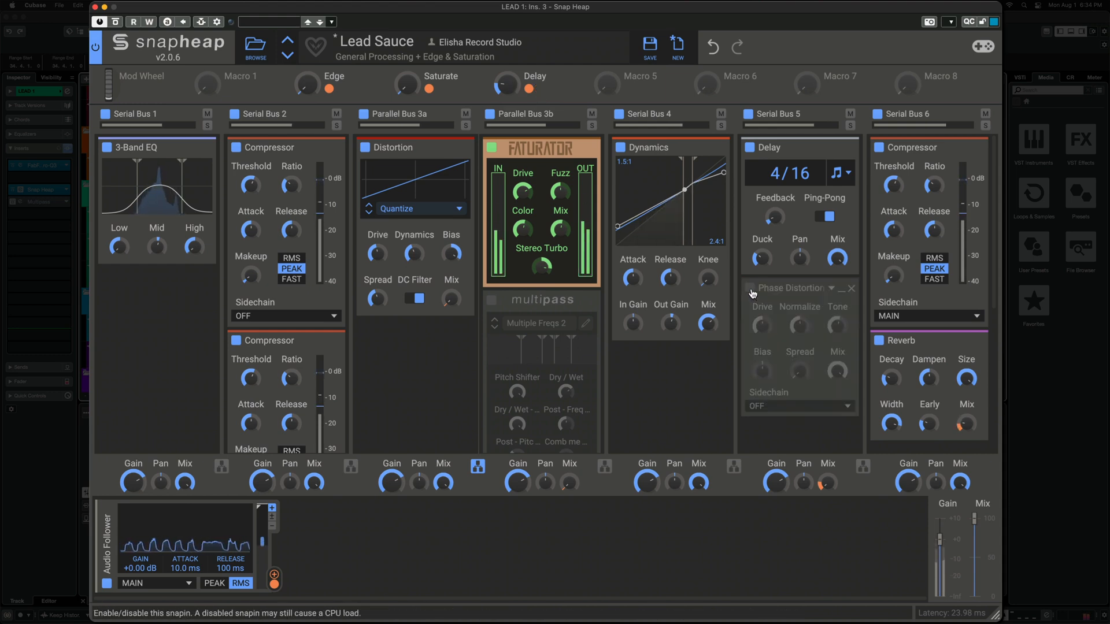
{"action": "left_click", "coordinate": [750, 289]}
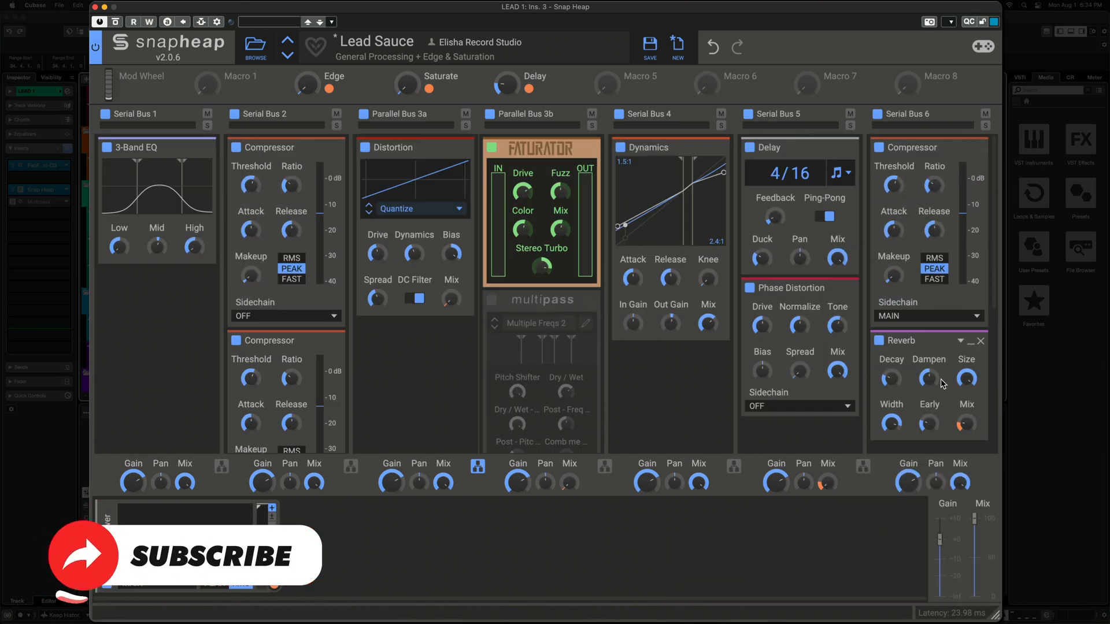
Inspect the Reverb's Mix modulation on Serial Bus 6 and look through the available modulator types
{"action": "mouse_move", "coordinate": [969, 441]}
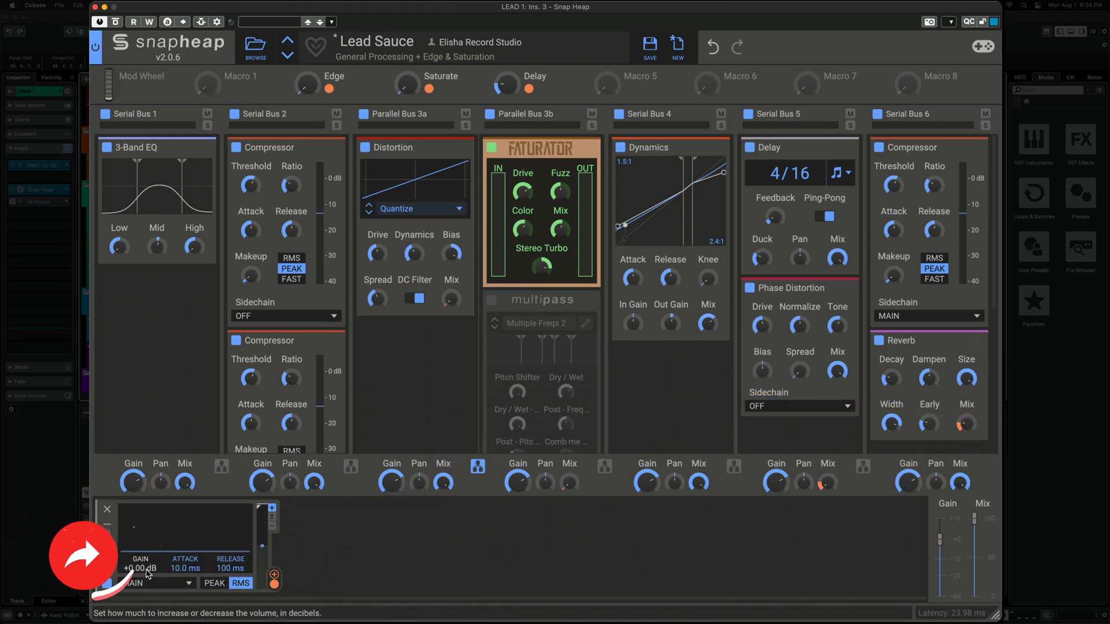
{"action": "left_click", "coordinate": [346, 558]}
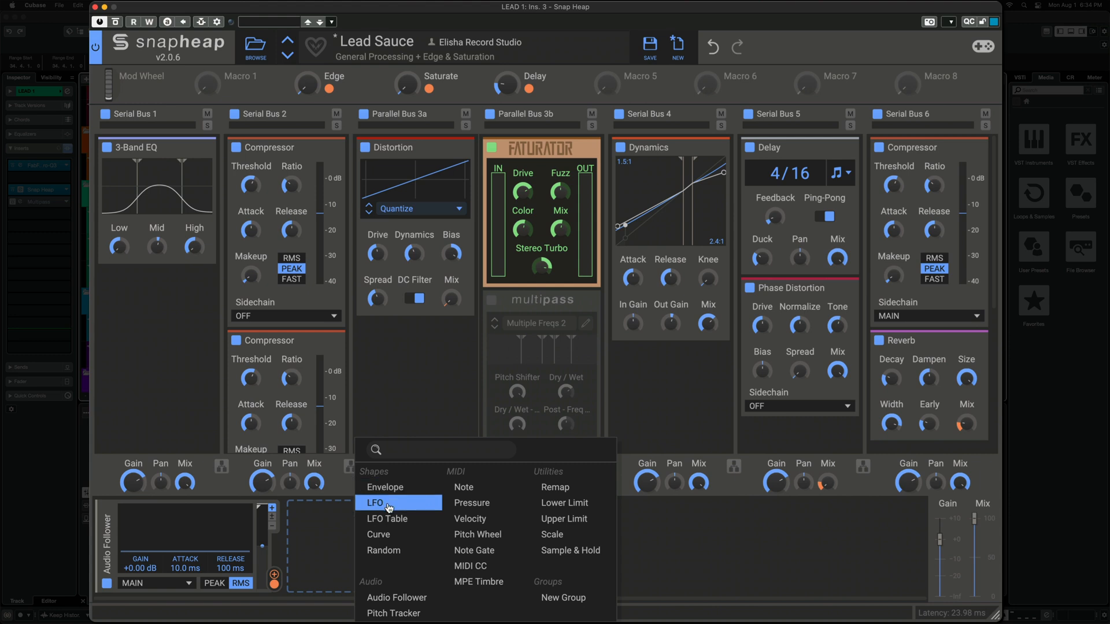
{"action": "left_click", "coordinate": [393, 600]}
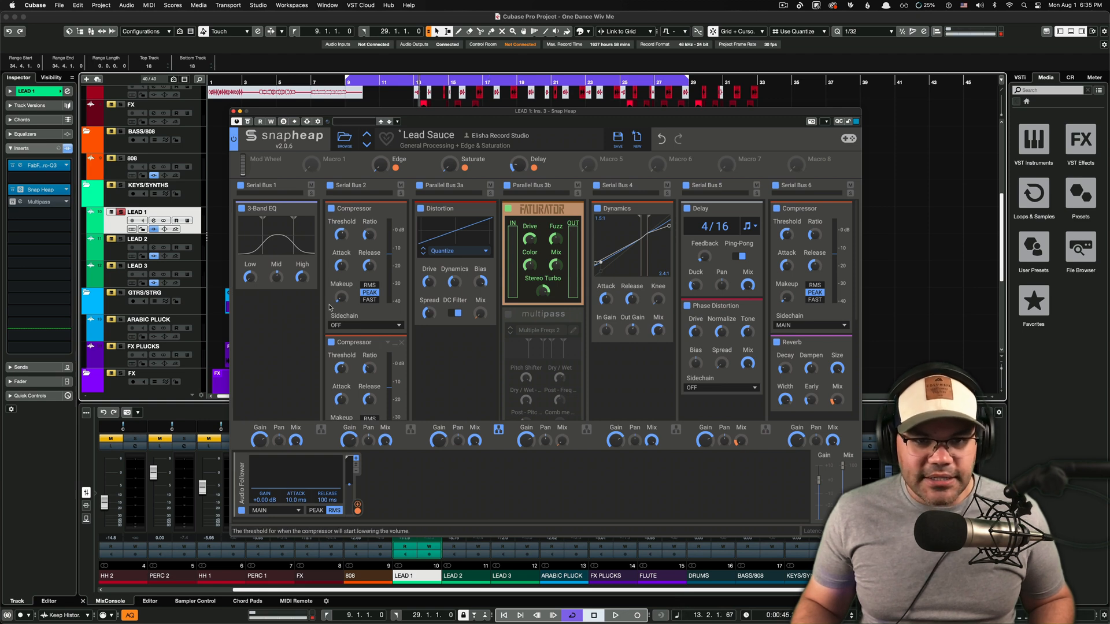
Play the lead from bar 9 and examine how the Audio Follower modulates the Reverb's Mix
{"action": "left_click", "coordinate": [347, 82]}
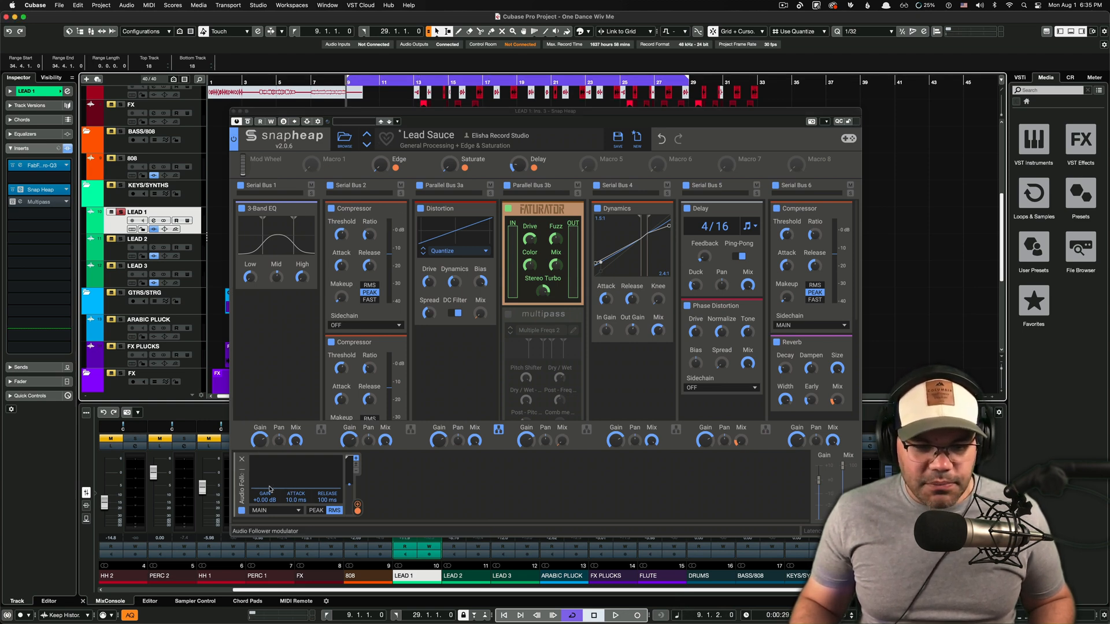
{"action": "key", "text": "space"}
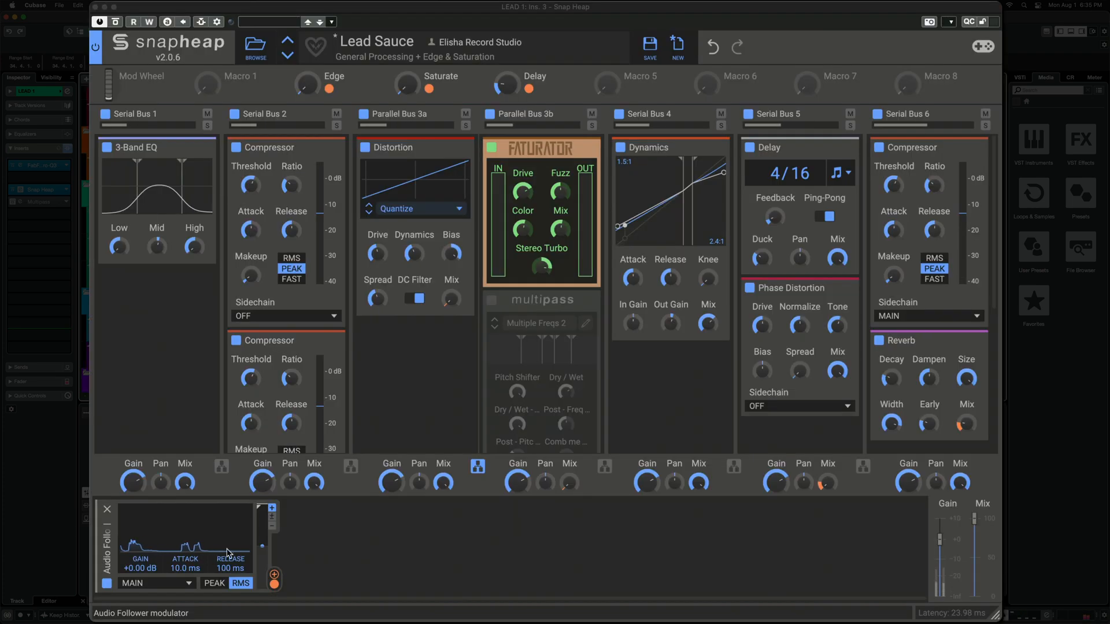
{"action": "left_click_drag", "start_coordinate": [274, 583], "coordinate": [966, 416]}
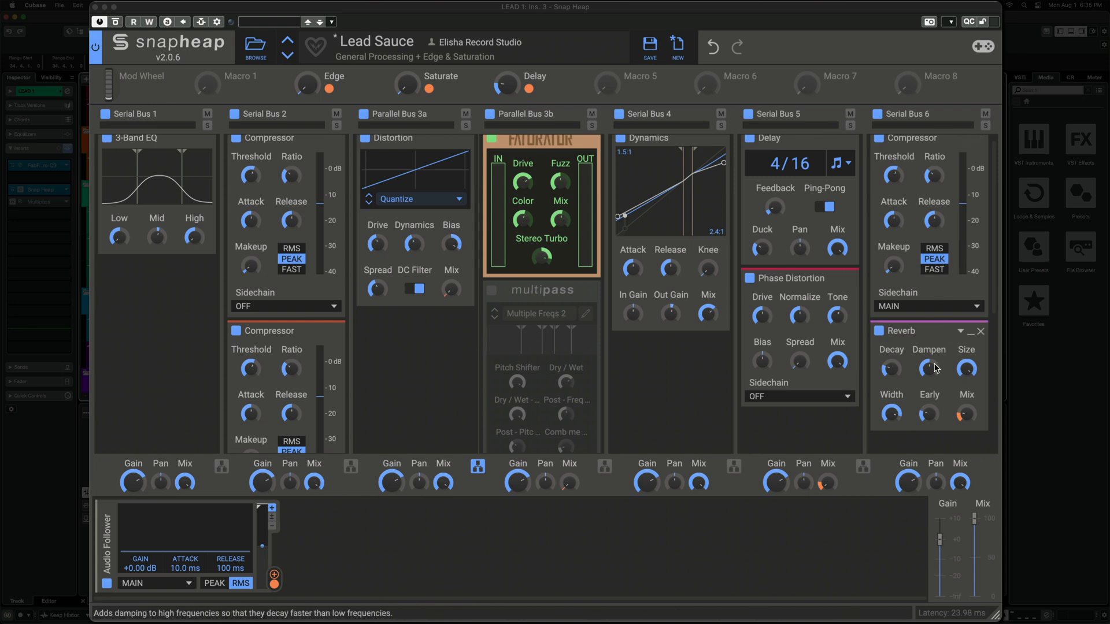
{"action": "scroll", "coordinate": [956, 358], "scroll_direction": "up", "scroll_amount": 1}
{"action": "scroll", "coordinate": [957, 358], "scroll_direction": "up", "scroll_amount": 1}
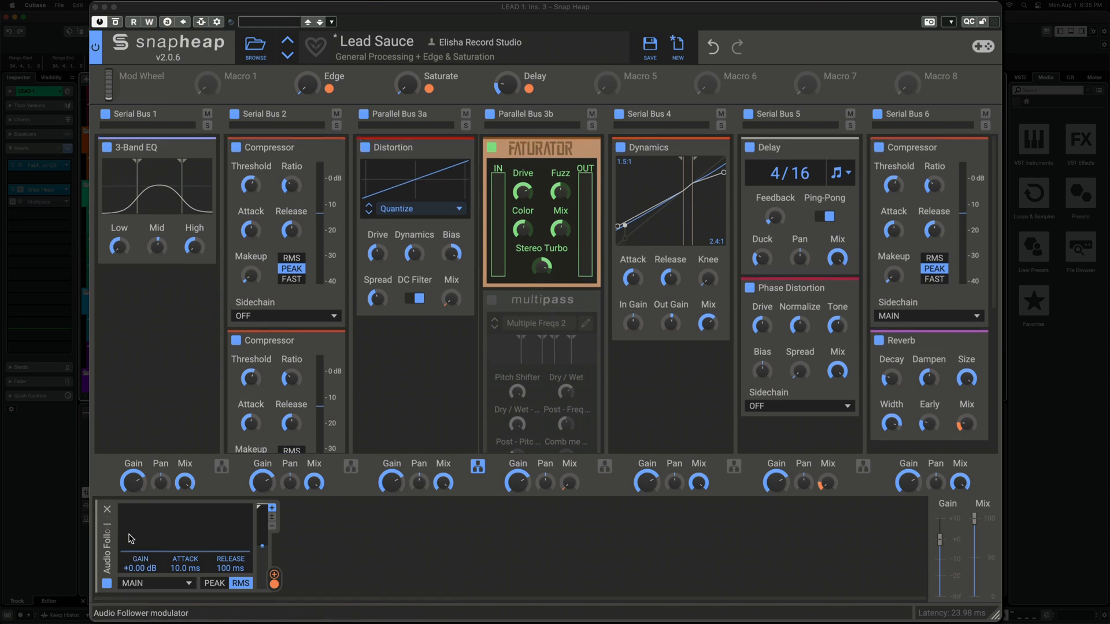
{"action": "mouse_move", "coordinate": [274, 588]}
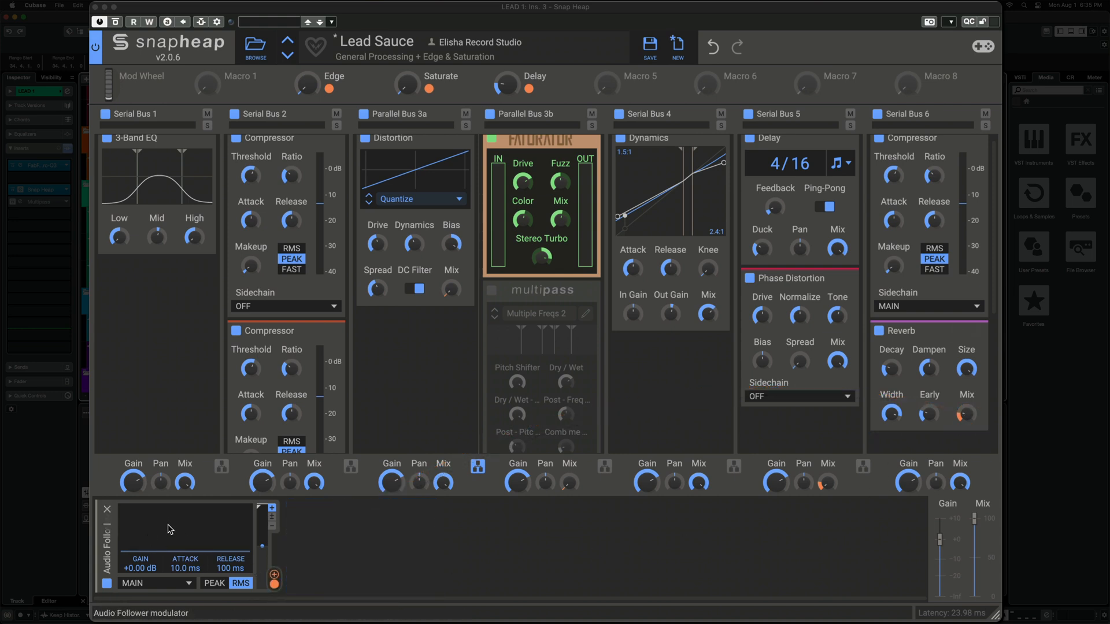
Stop the lead's playback and look over the effects across the Lead Sauce buses
{"action": "key", "text": "space"}
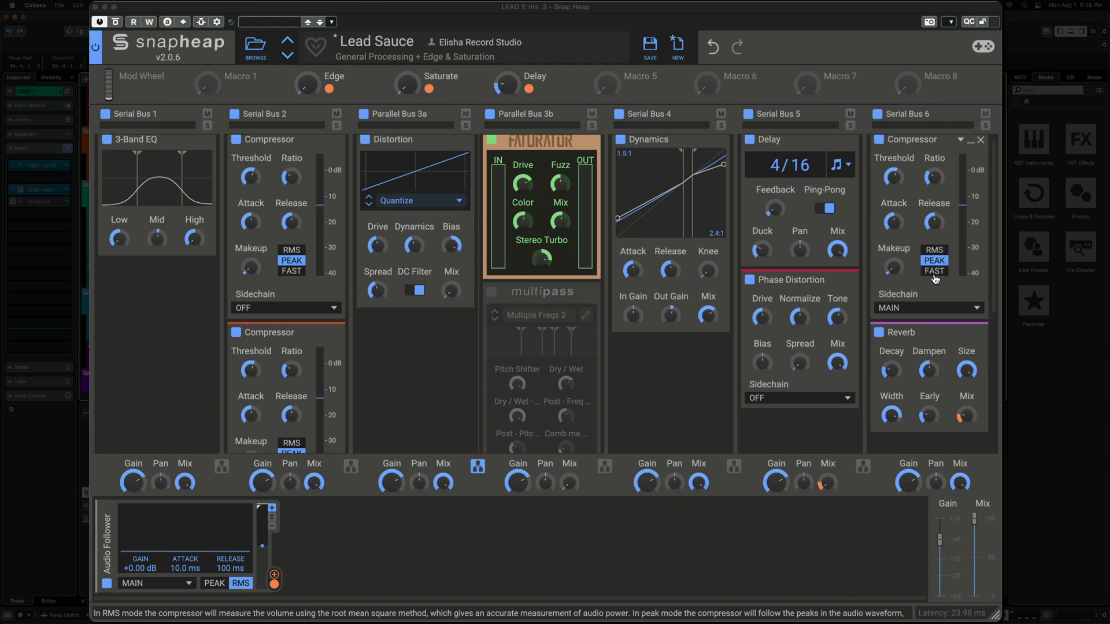
{"action": "scroll", "coordinate": [935, 280], "scroll_direction": "up", "scroll_amount": 1}
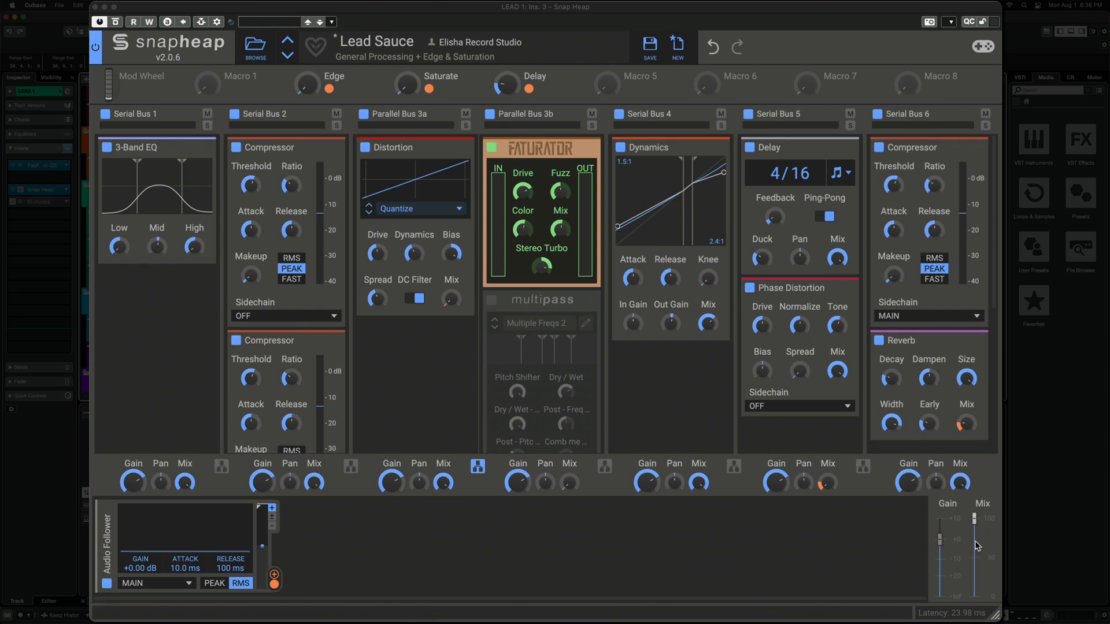
{"action": "scroll", "coordinate": [654, 379], "scroll_direction": "down", "scroll_amount": 3}
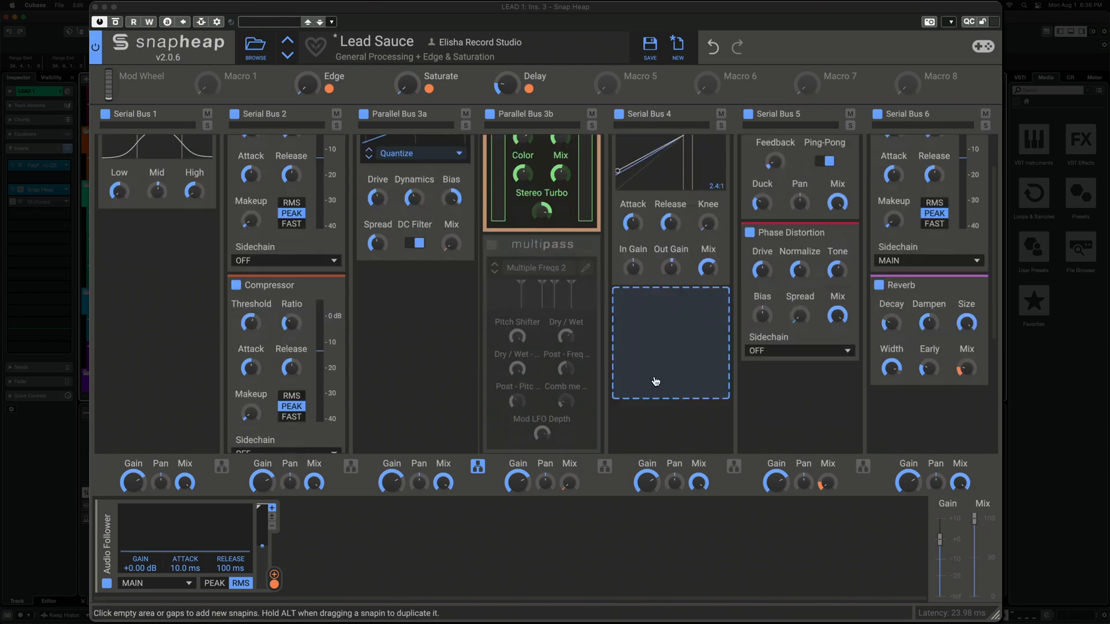
Open the Multipass insert on the LEAD 1 track and adjust the crossover above its lowest active band
{"action": "left_click", "coordinate": [16, 203]}
{"action": "left_click", "coordinate": [20, 204]}
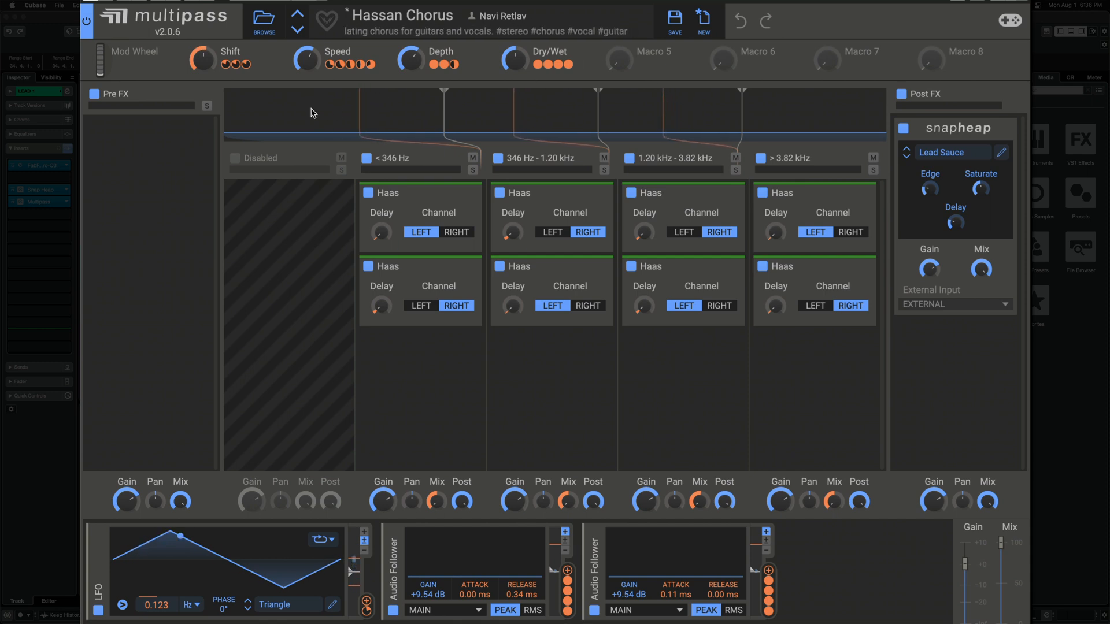
{"action": "left_click_drag", "start_coordinate": [443, 123], "coordinate": [440, 124]}
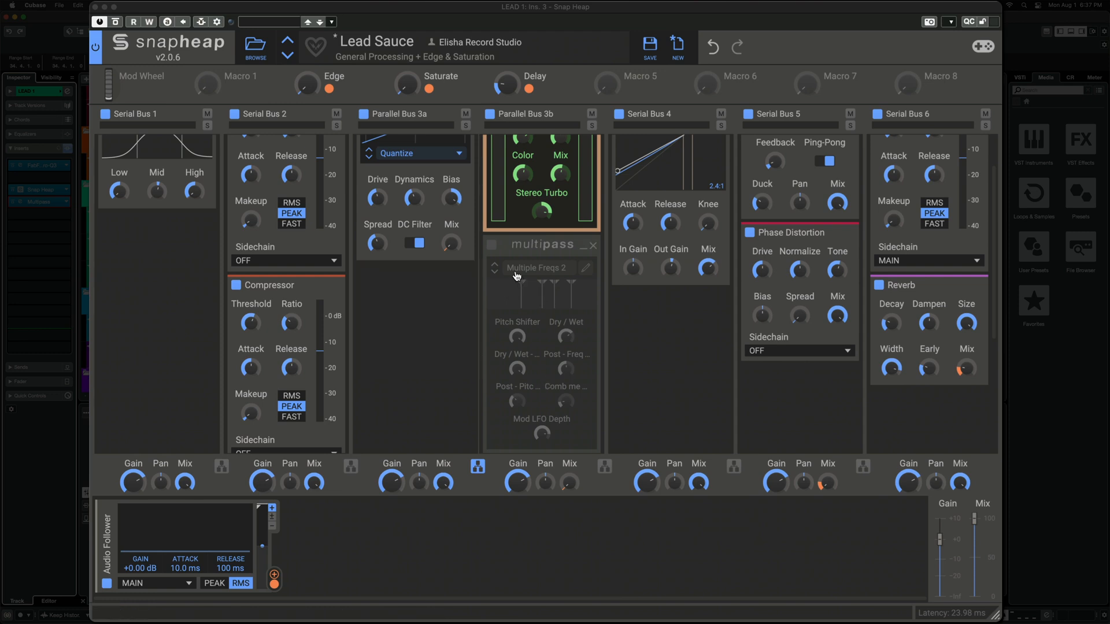
Switch on Multipass on Parallel Bus 3b and add a nested Snap Heap below Dynamics on Serial Bus 4
{"action": "left_click", "coordinate": [491, 245]}
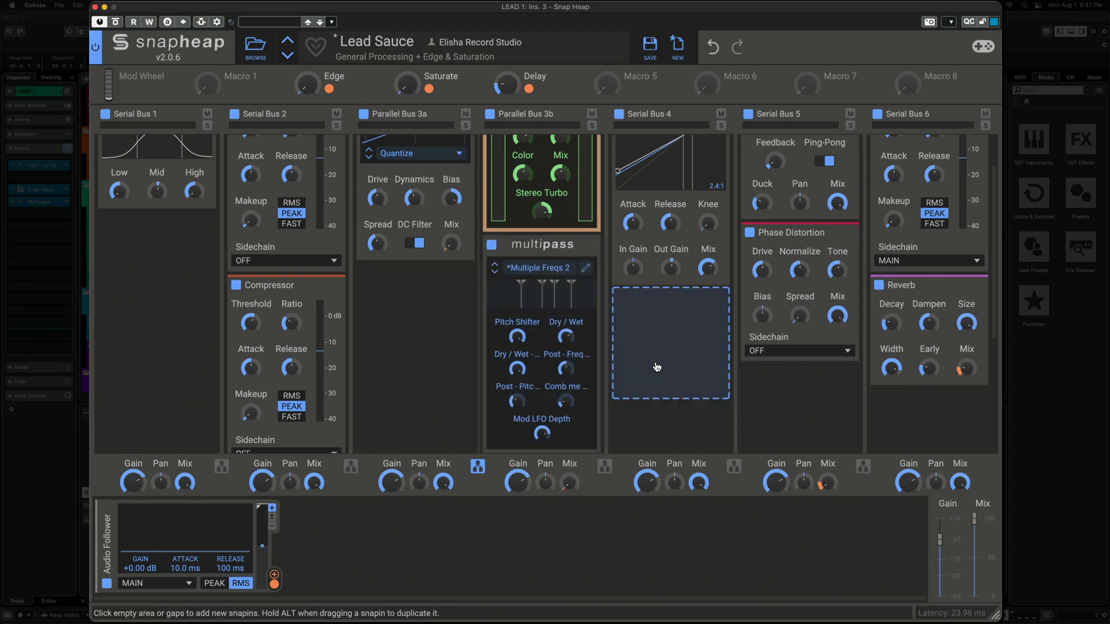
{"action": "left_click", "coordinate": [656, 367]}
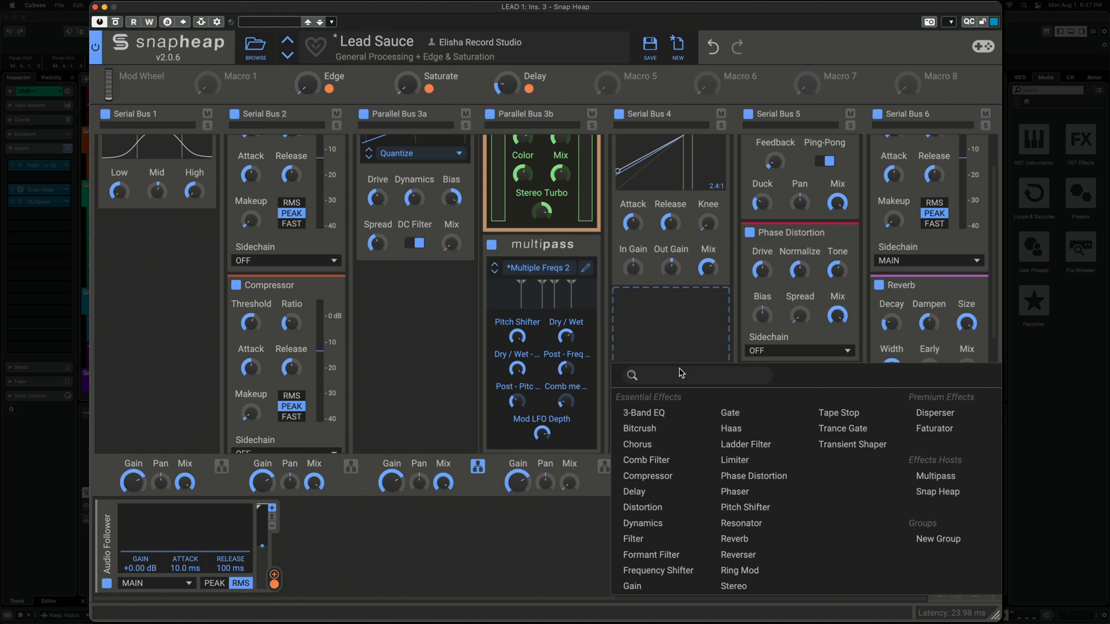
{"action": "left_click", "coordinate": [932, 493]}
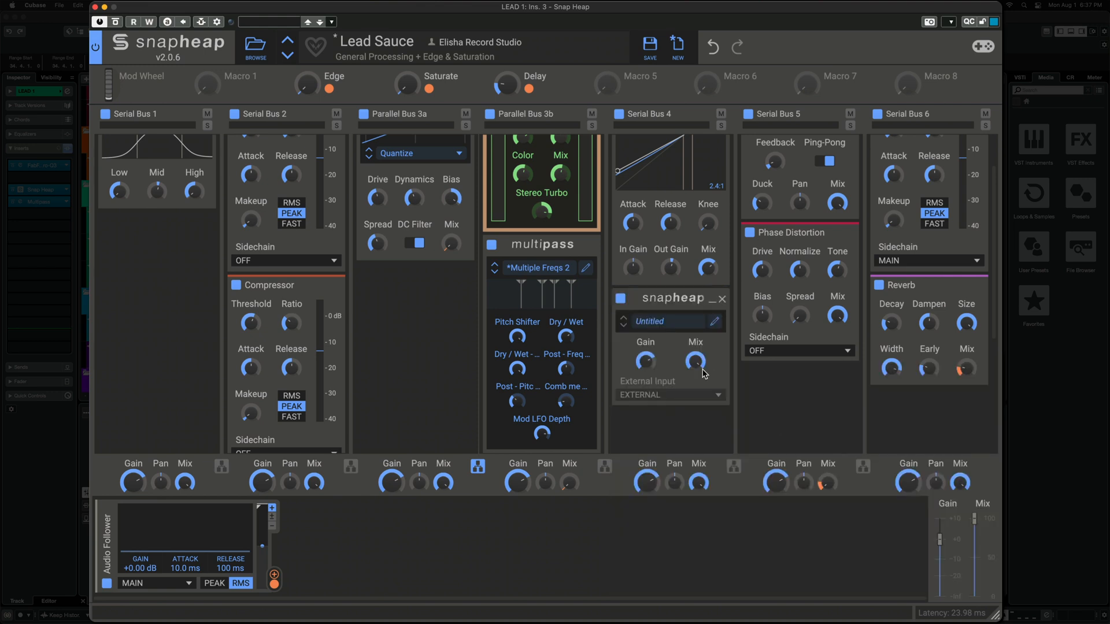
Load the user preset Lead Sauce into the nested Snap Heap on Serial Bus 4
{"action": "left_click", "coordinate": [647, 324]}
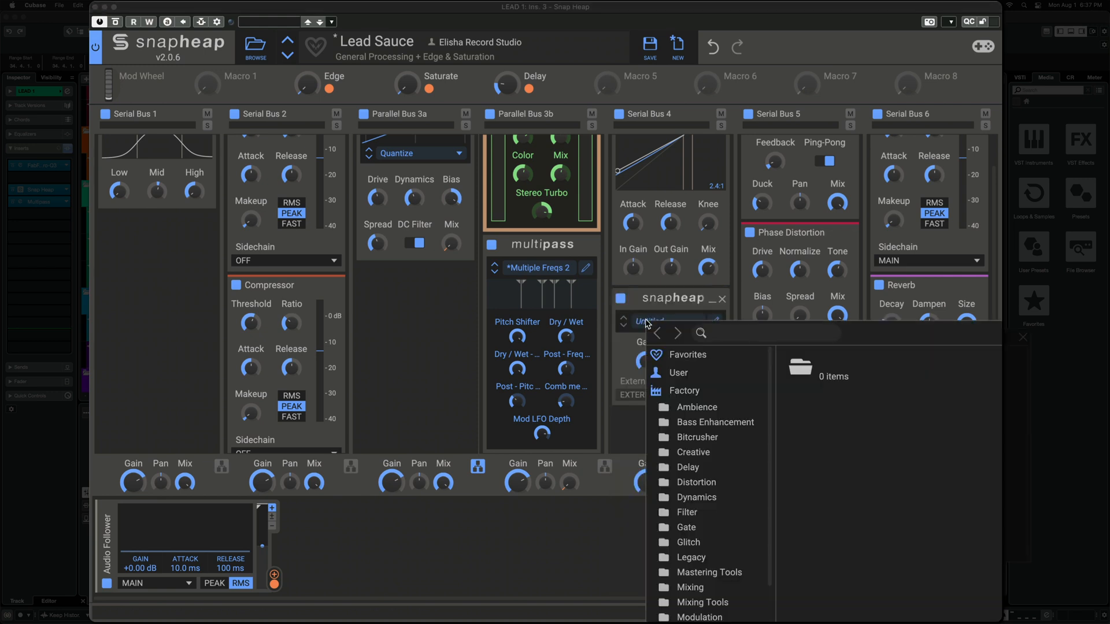
{"action": "left_click", "coordinate": [670, 376]}
{"action": "left_click", "coordinate": [831, 399]}
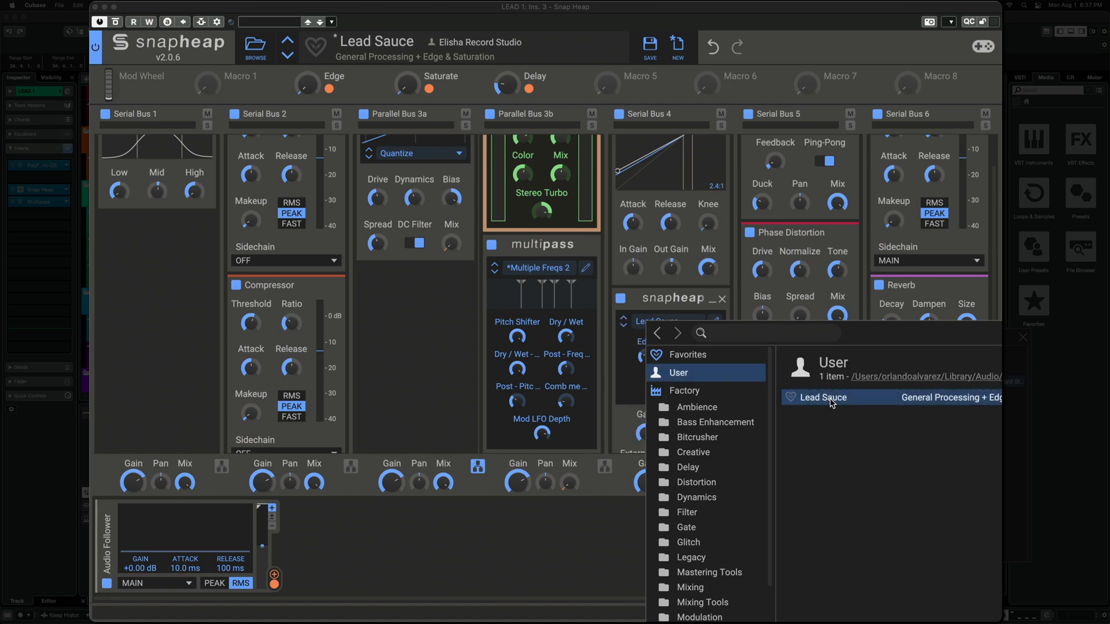
{"action": "left_click", "coordinate": [830, 400]}
{"action": "scroll", "coordinate": [694, 365], "scroll_direction": "down", "scroll_amount": 1}
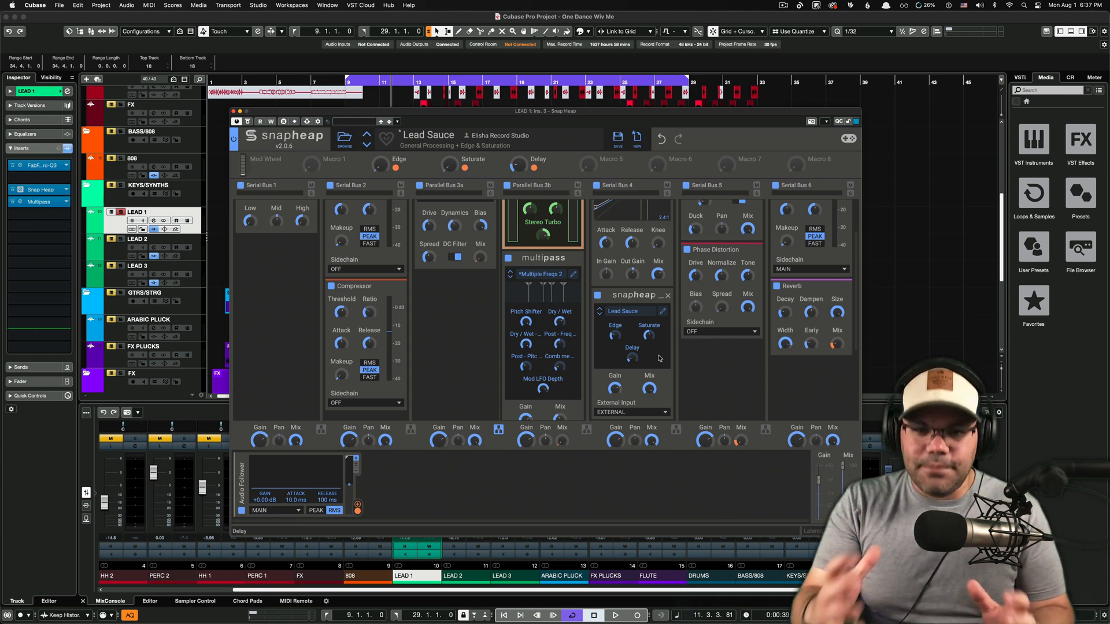
Remove the nested Snap Heap from Serial Bus 4 and switch off Multipass on Parallel Bus 3b
{"action": "left_click", "coordinate": [668, 295]}
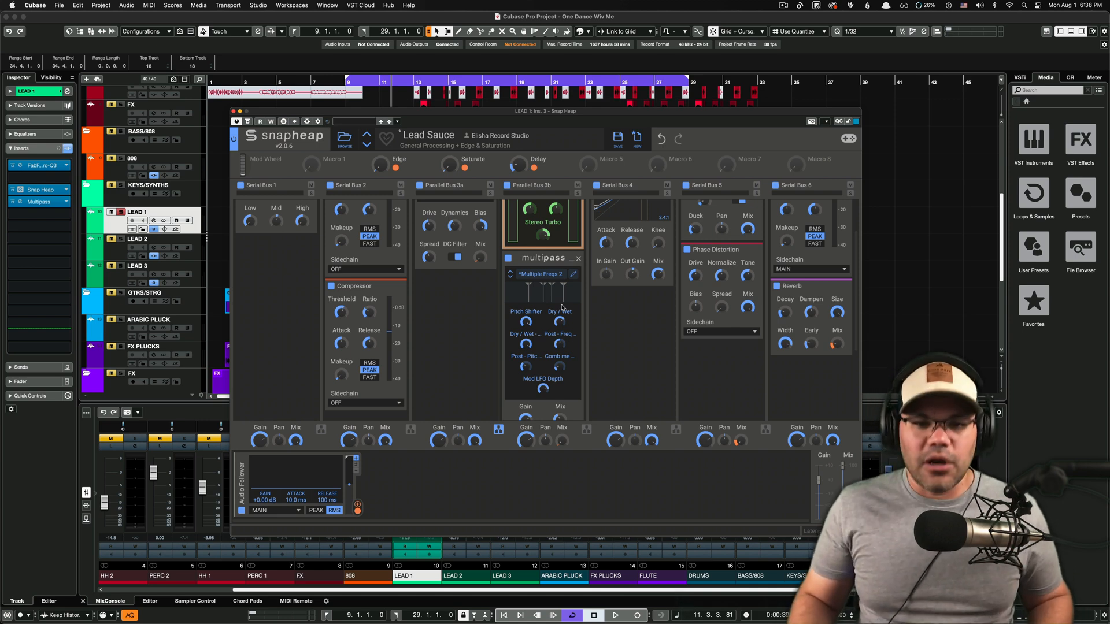
{"action": "left_click_drag", "start_coordinate": [562, 307], "coordinate": [656, 404]}
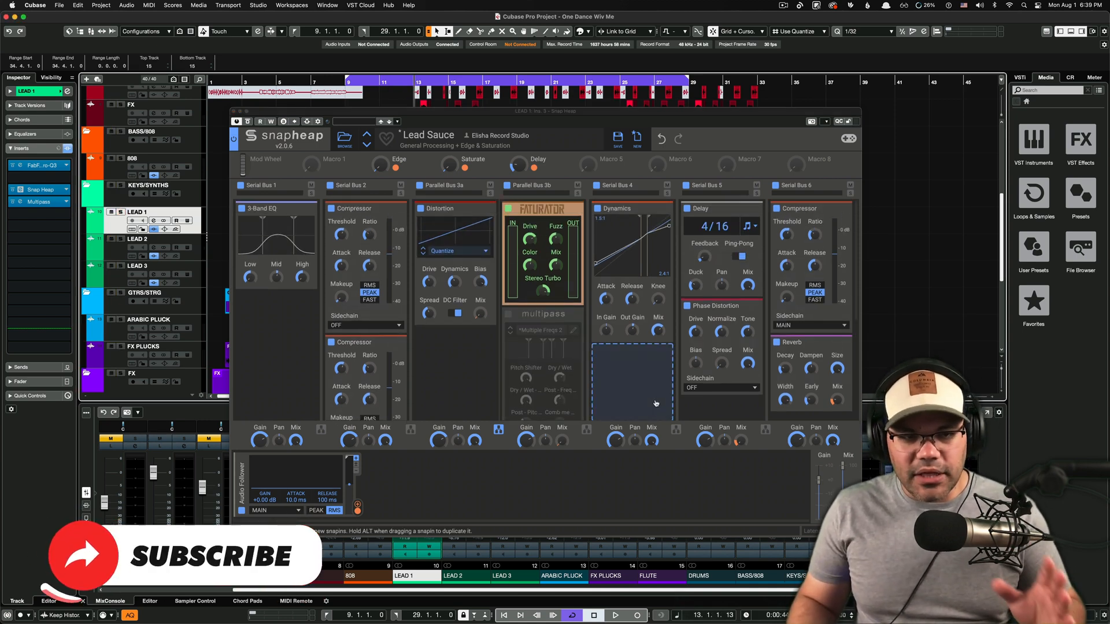